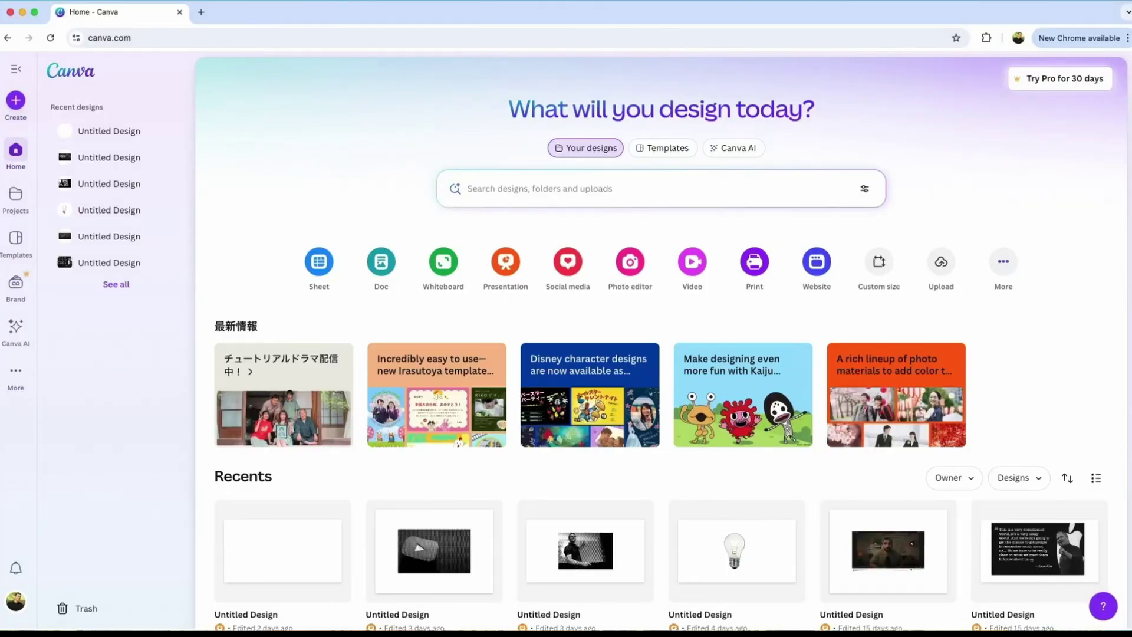
- Create a blank presentation design and open the Screen effects app
left_click(505, 261)
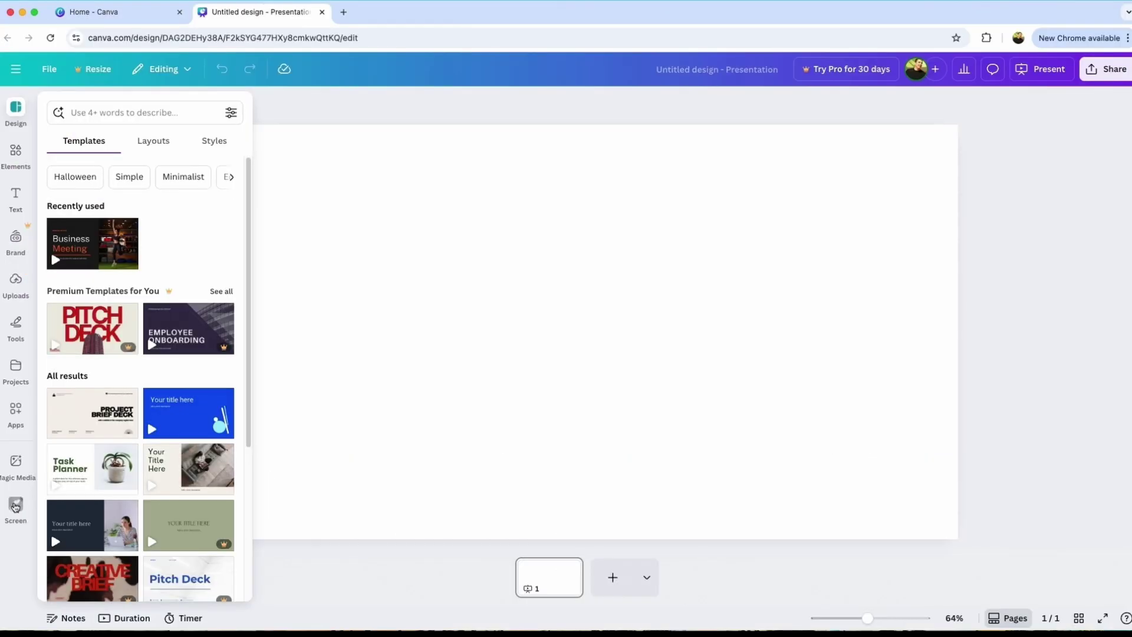
left_click(15, 505)
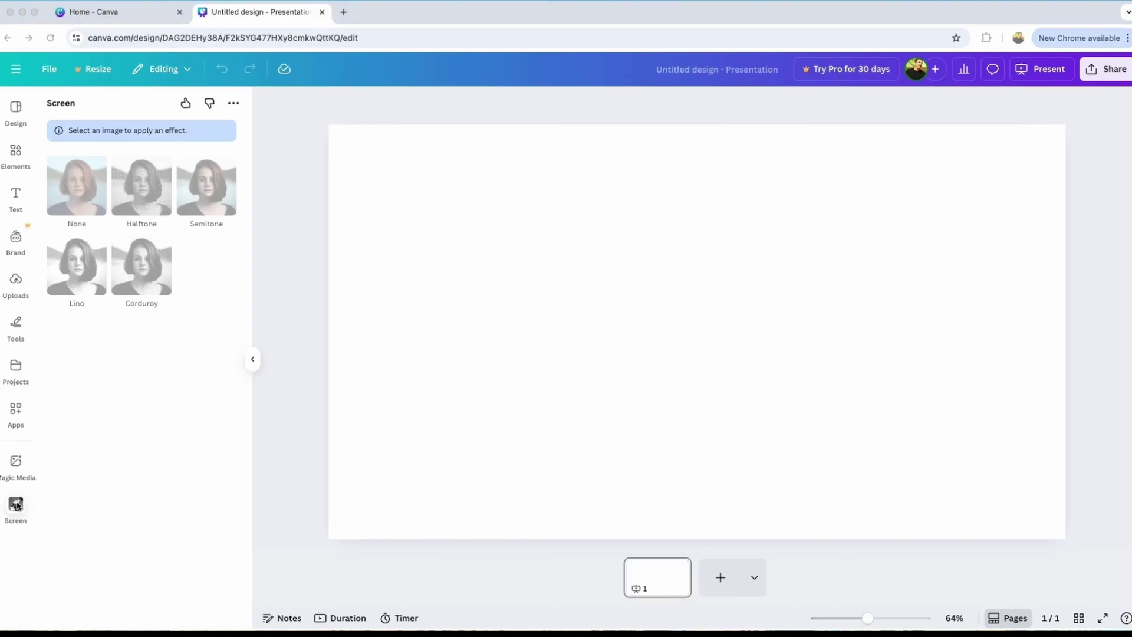
- Place the photo of the man gesturing on stage on the page, enlarge it and centre it horizontally
left_click_drag(1021, 333, 611, 329)
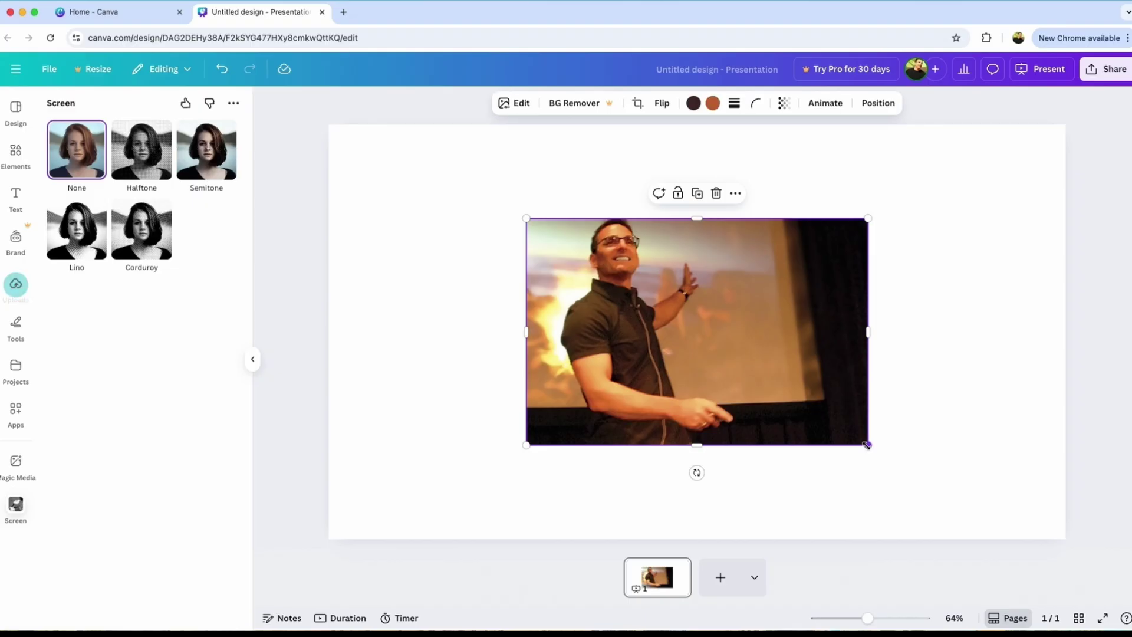
left_click_drag(868, 445, 914, 475)
left_click_drag(824, 403, 799, 374)
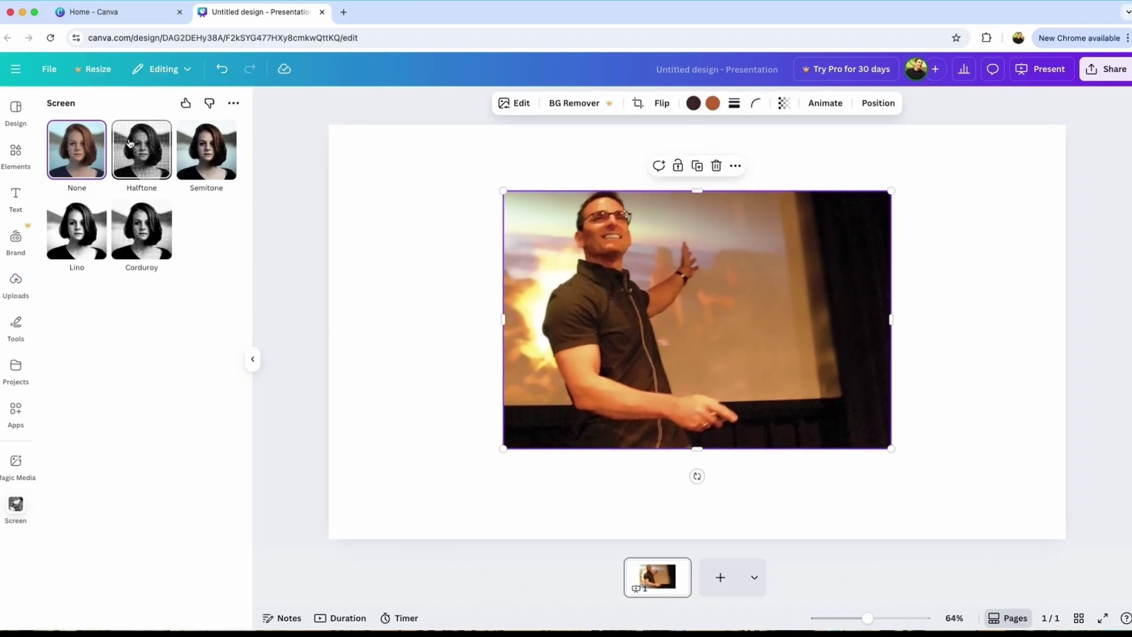
- Apply the Halftone effect to the photo with a halftone scale of about 2.21 and save it
left_click(130, 143)
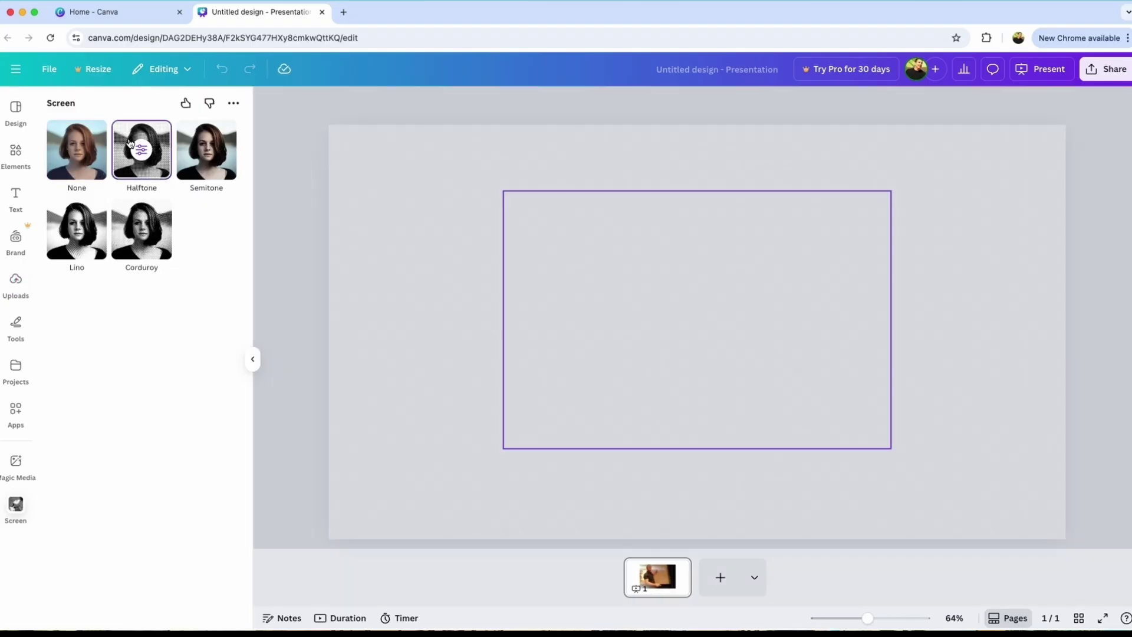
left_click_drag(112, 370, 145, 375)
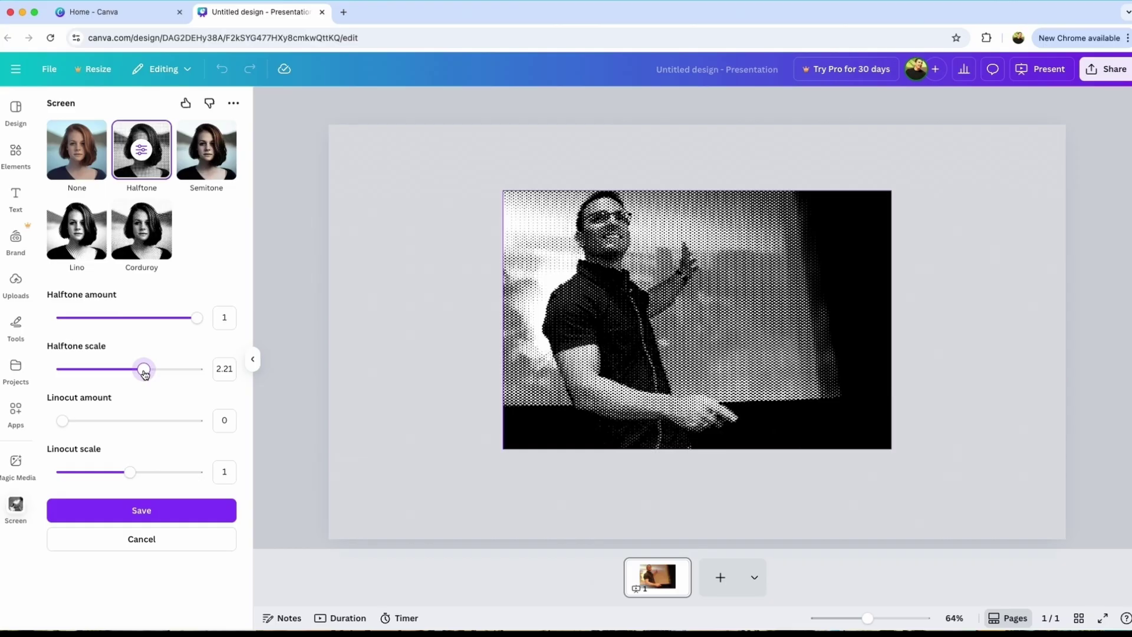
left_click(178, 506)
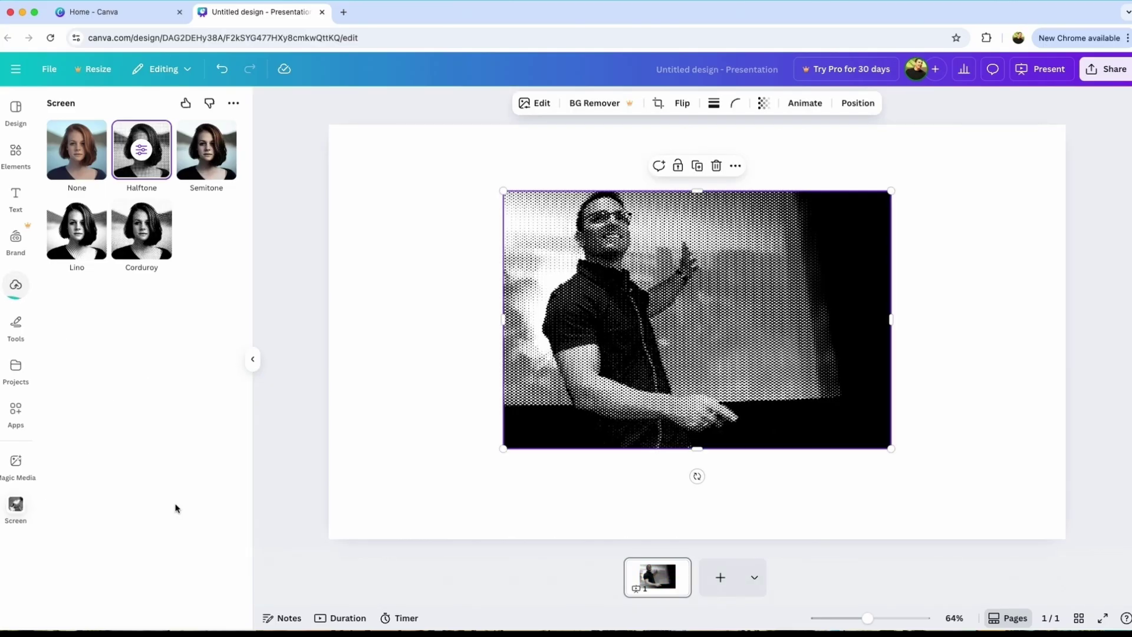
- Download the design as a PNG file
left_click(1106, 70)
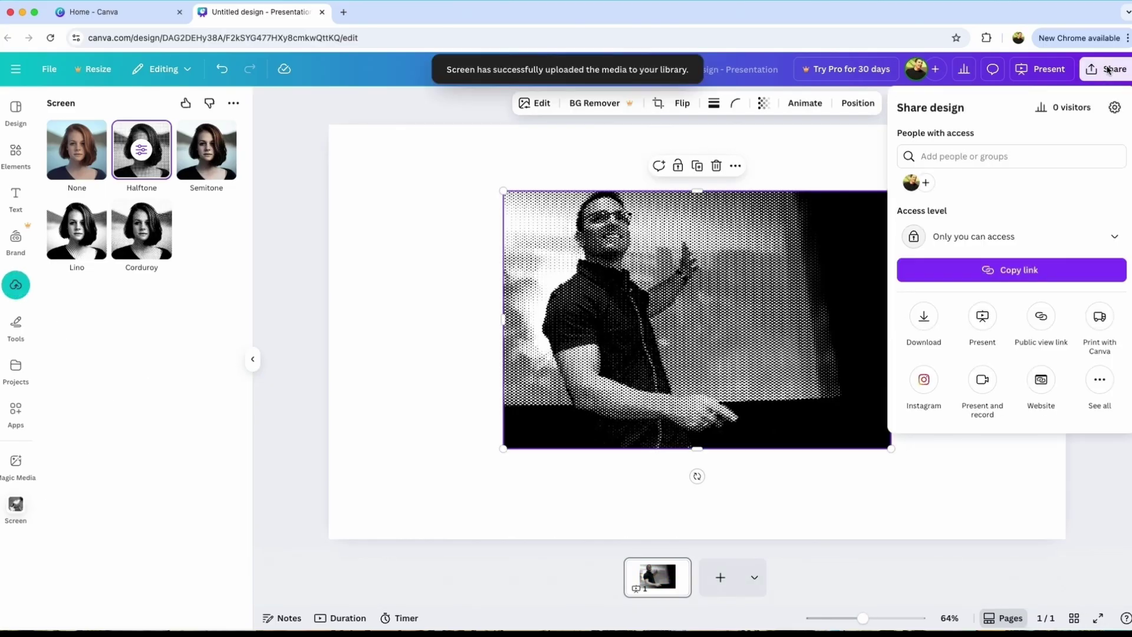
left_click(924, 319)
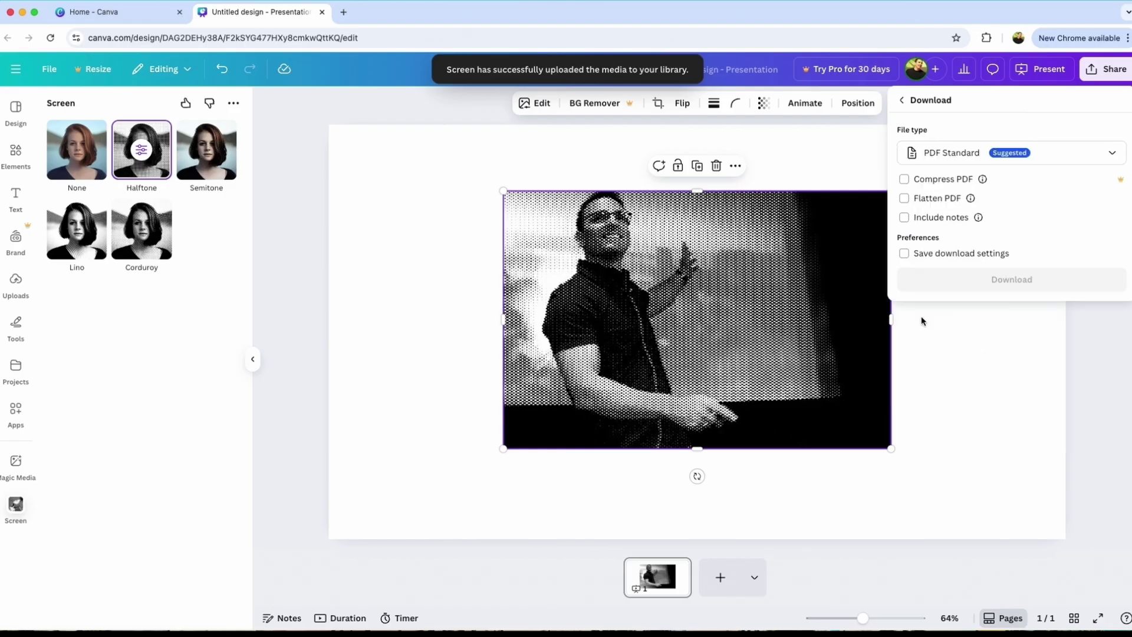
left_click(982, 153)
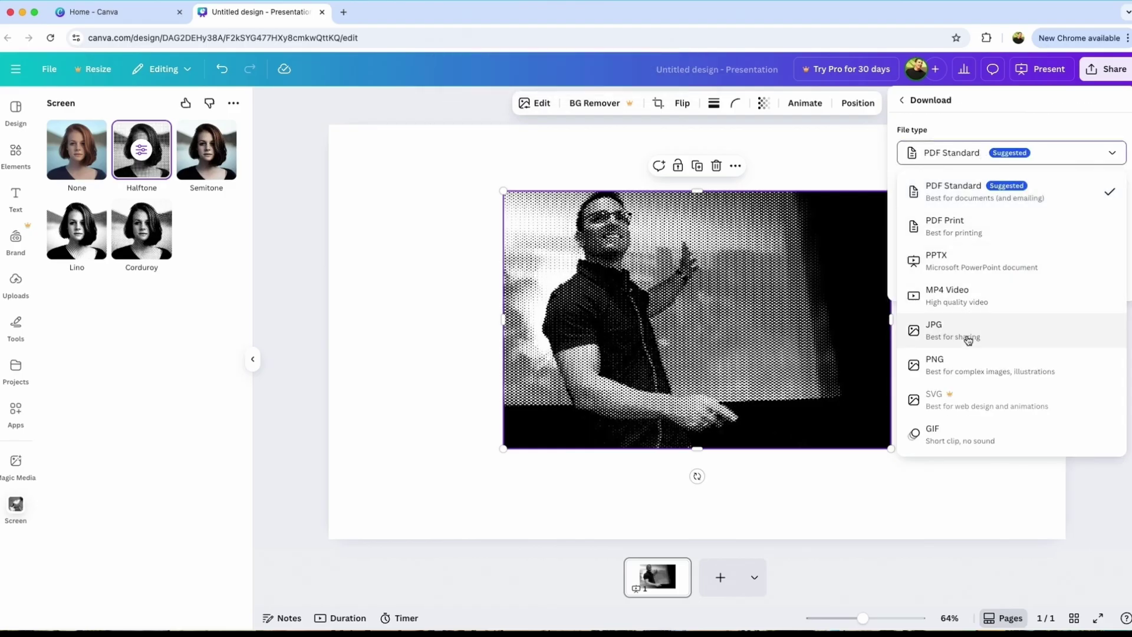
left_click(967, 365)
left_click(1011, 336)
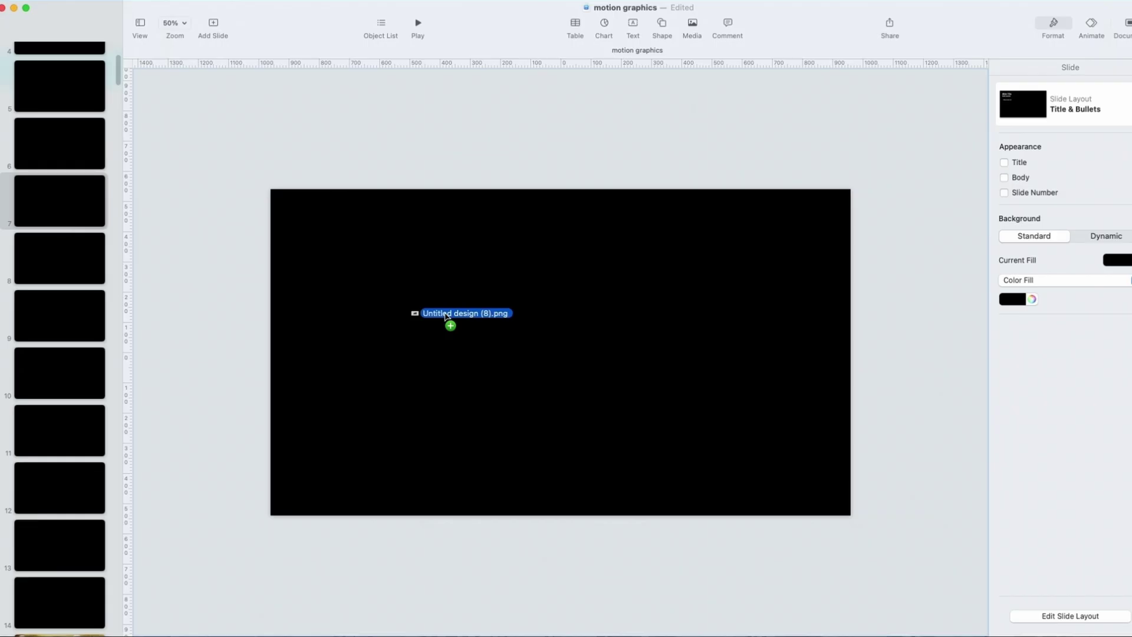
- Switch to the motion graphics deck in Keynote and place Untitled design (8).png on the black slide 7
left_click_drag(446, 316, 446, 318)
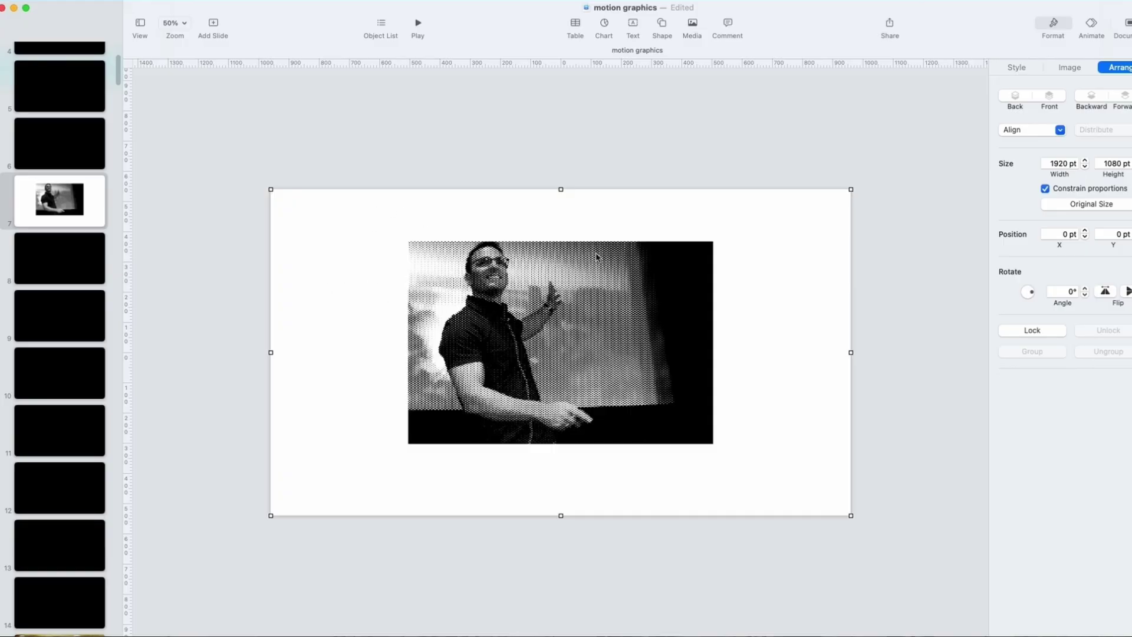
- Trace a closed pen outline around the man in the halftone photo, including his head, both arms and torso
left_click(182, 26)
left_click(189, 110)
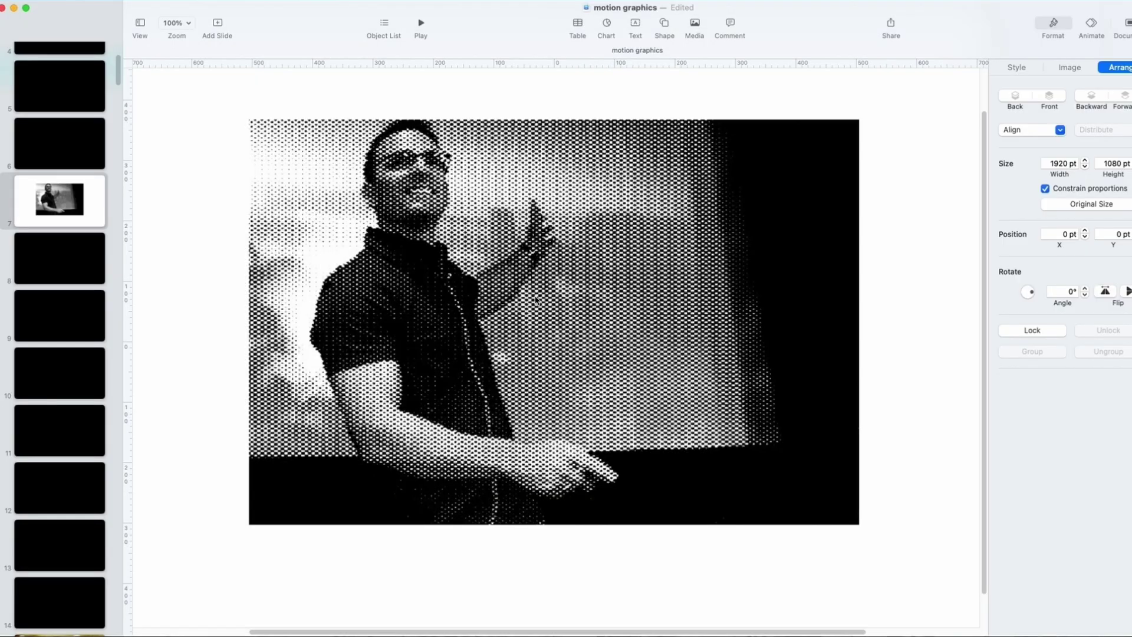
left_click(668, 24)
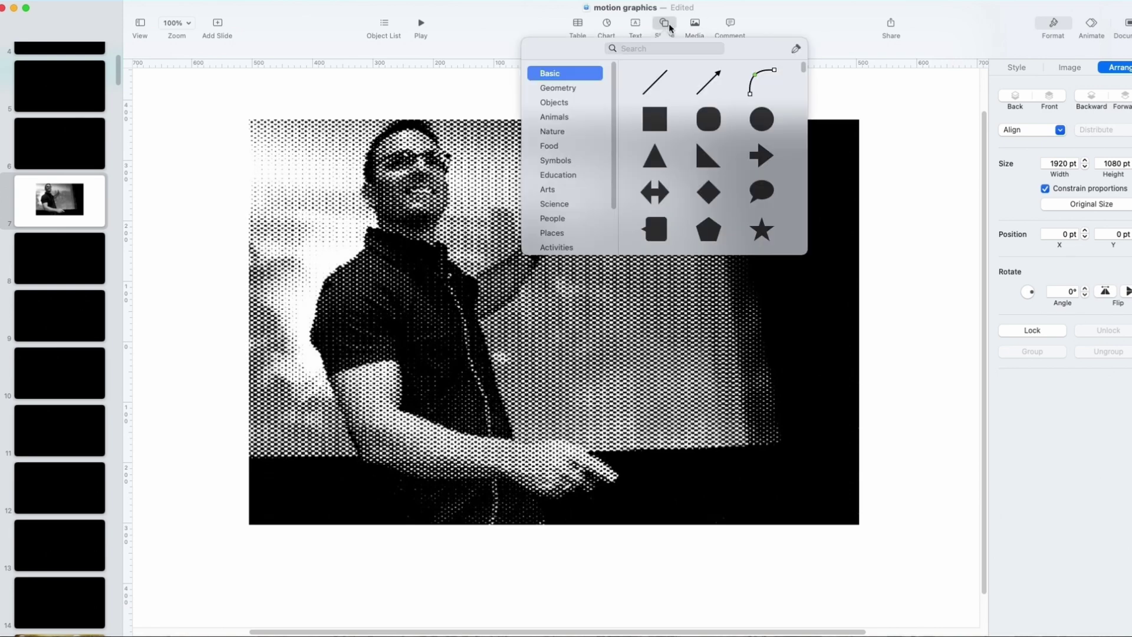
left_click(796, 49)
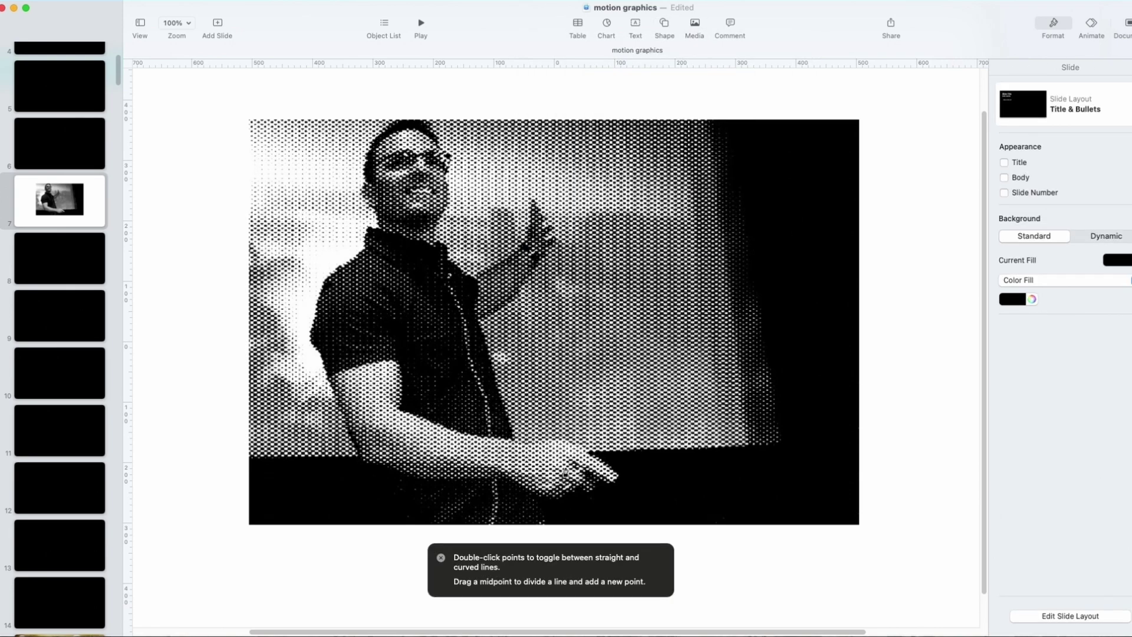
left_click(545, 525)
left_click(534, 496)
left_click(539, 499)
left_click(552, 502)
left_click_drag(568, 496, 575, 491)
left_click(583, 489)
left_click(597, 483)
left_click(605, 480)
left_click(614, 485)
left_click(619, 479)
left_click(613, 469)
left_click(607, 462)
left_click(581, 443)
left_click(554, 440)
left_click(517, 438)
left_click(483, 342)
left_click(493, 315)
left_click(508, 305)
left_click(524, 285)
left_click(536, 266)
left_click(540, 259)
left_click(550, 248)
left_click(557, 240)
left_click(542, 213)
left_click(527, 237)
left_click(476, 276)
left_click(462, 270)
left_click(447, 248)
left_click(446, 219)
left_click(449, 195)
left_click(447, 165)
left_click(440, 137)
left_click(411, 120)
left_click(375, 134)
left_click(365, 176)
left_click(378, 229)
left_click(371, 228)
left_click(366, 234)
left_click(365, 245)
left_click(358, 254)
left_click(325, 277)
left_click(316, 310)
left_click(311, 343)
left_click(328, 376)
left_click(333, 392)
left_click(350, 418)
left_click(362, 458)
left_click(380, 468)
left_click(399, 473)
left_click(402, 502)
left_click(404, 524)
left_click(544, 524)
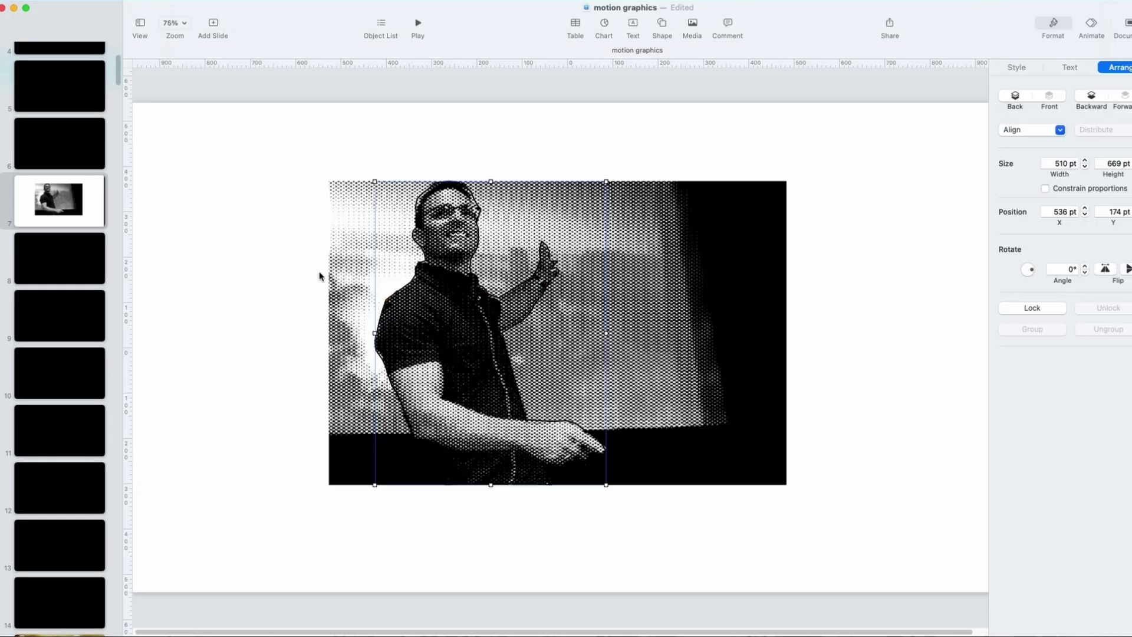
- Select the traced shape together with the photo and mask the photo with that selection
left_click(347, 278, "shift")
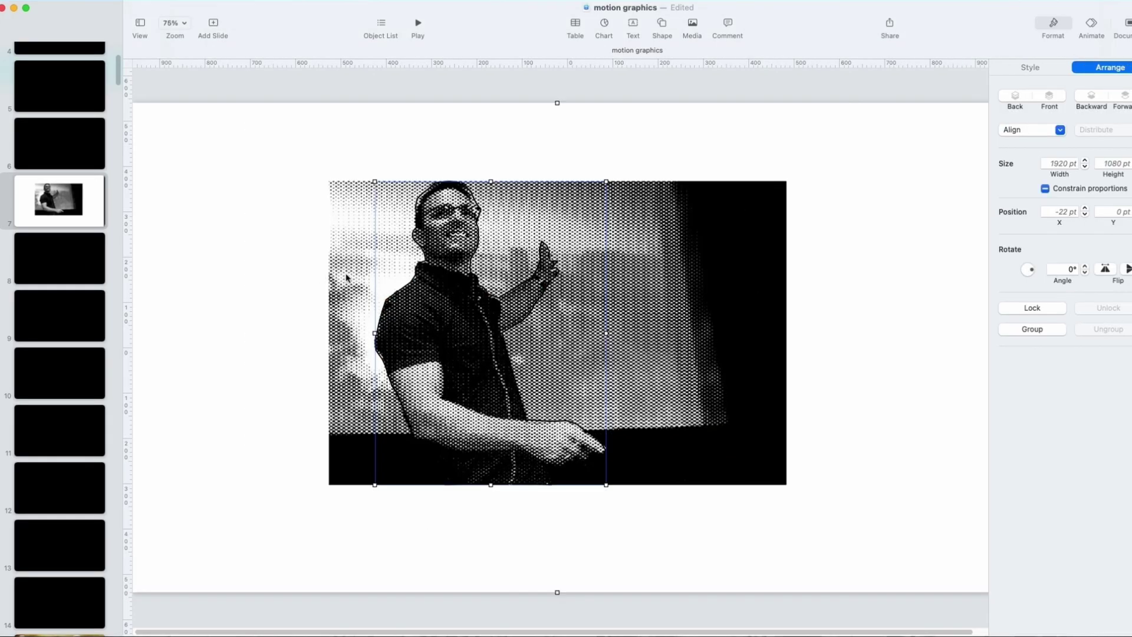
left_click(167, 1)
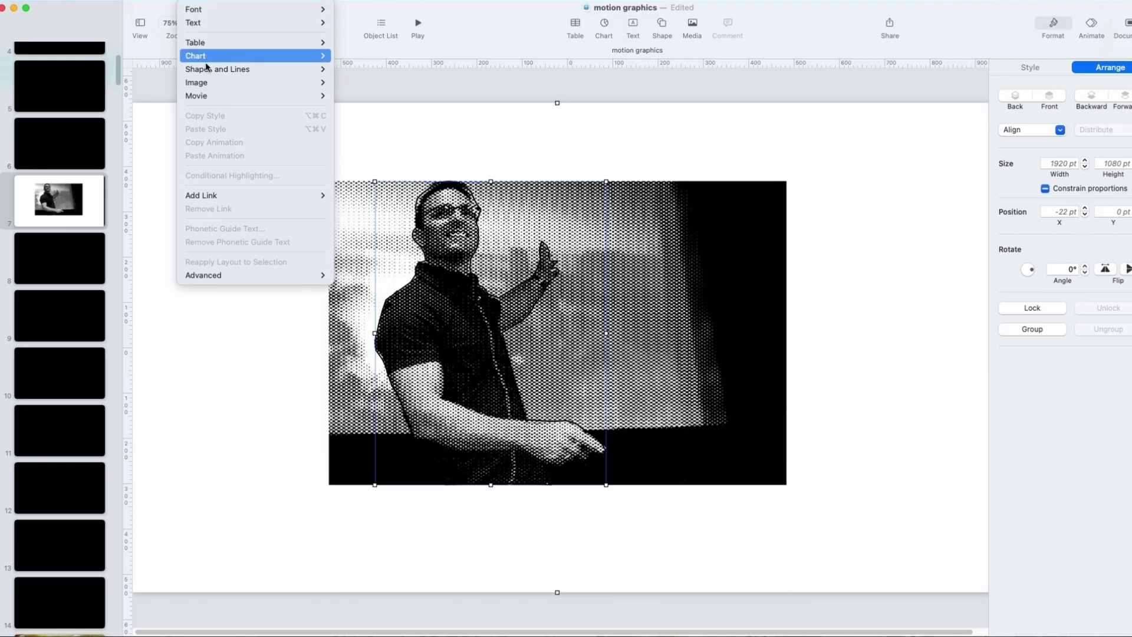
mouse_move(208, 83)
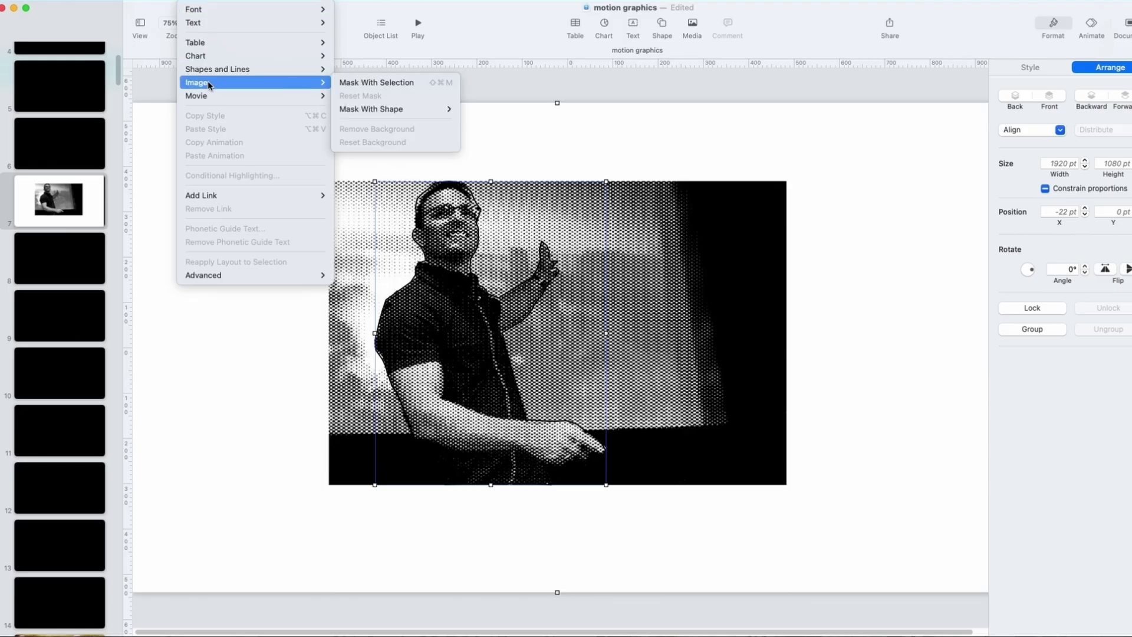
left_click(368, 86)
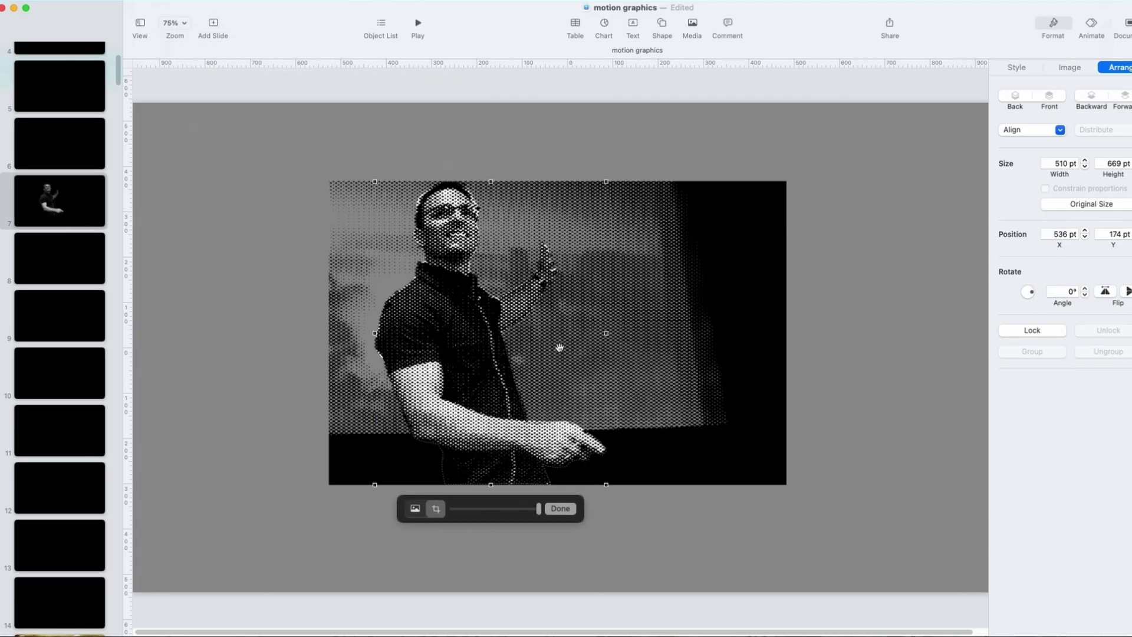
left_click(560, 508)
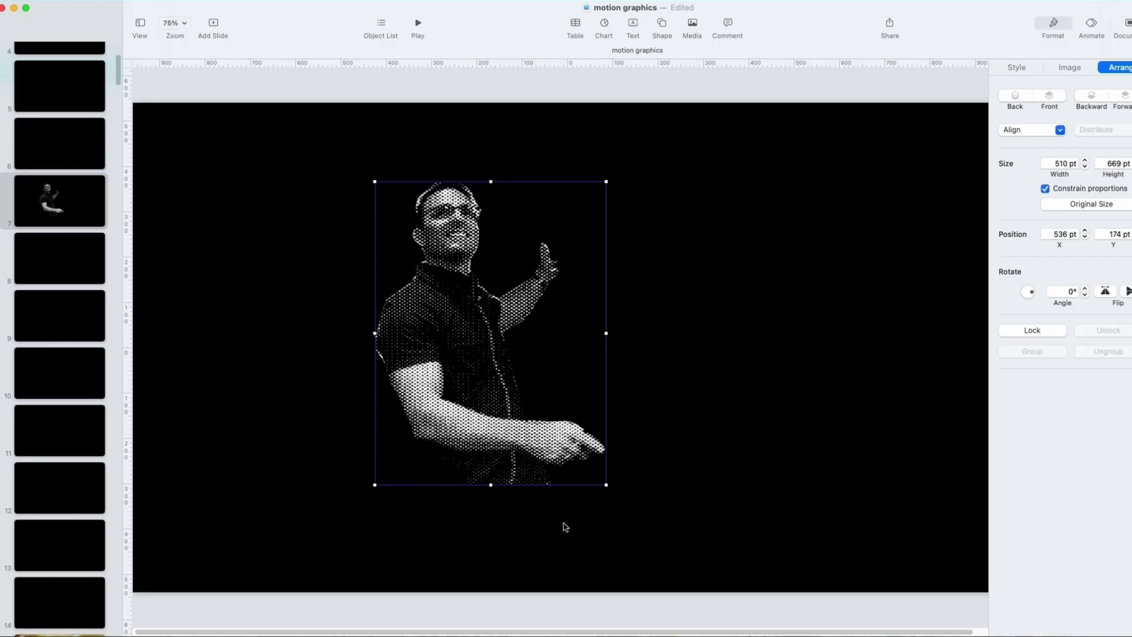
left_click(566, 535)
- Move the man cutout to about X 588 pt, Y 176 pt and give it a white 17 pt line border
left_click_drag(497, 270, 545, 278)
left_click_drag(515, 337, 488, 328)
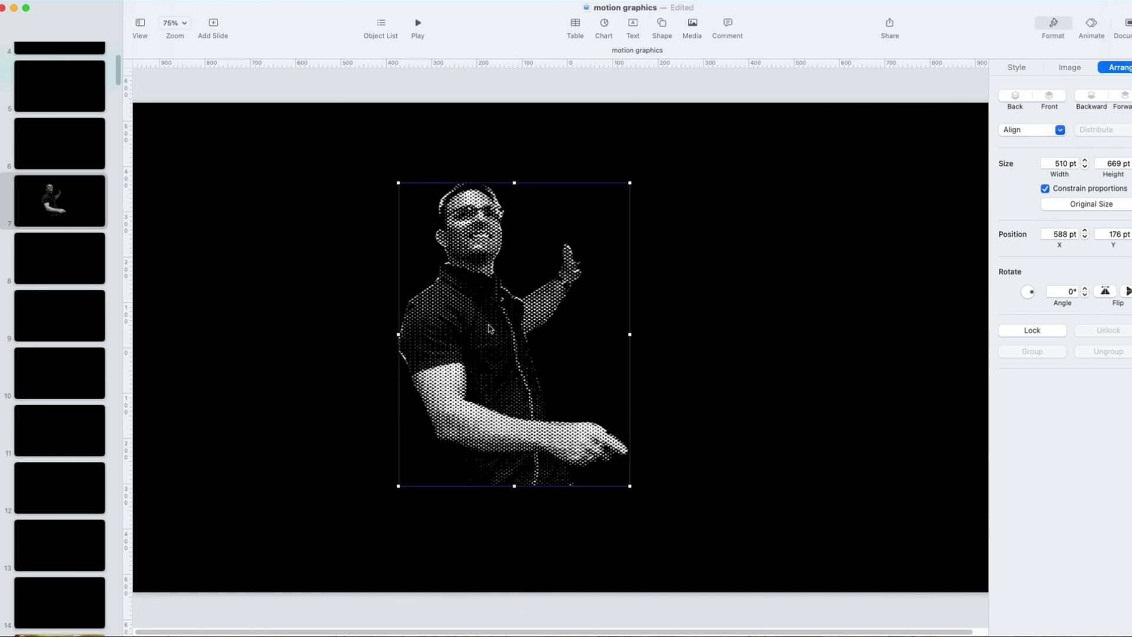
left_click(1026, 70)
left_click(1051, 223)
left_click(1050, 229)
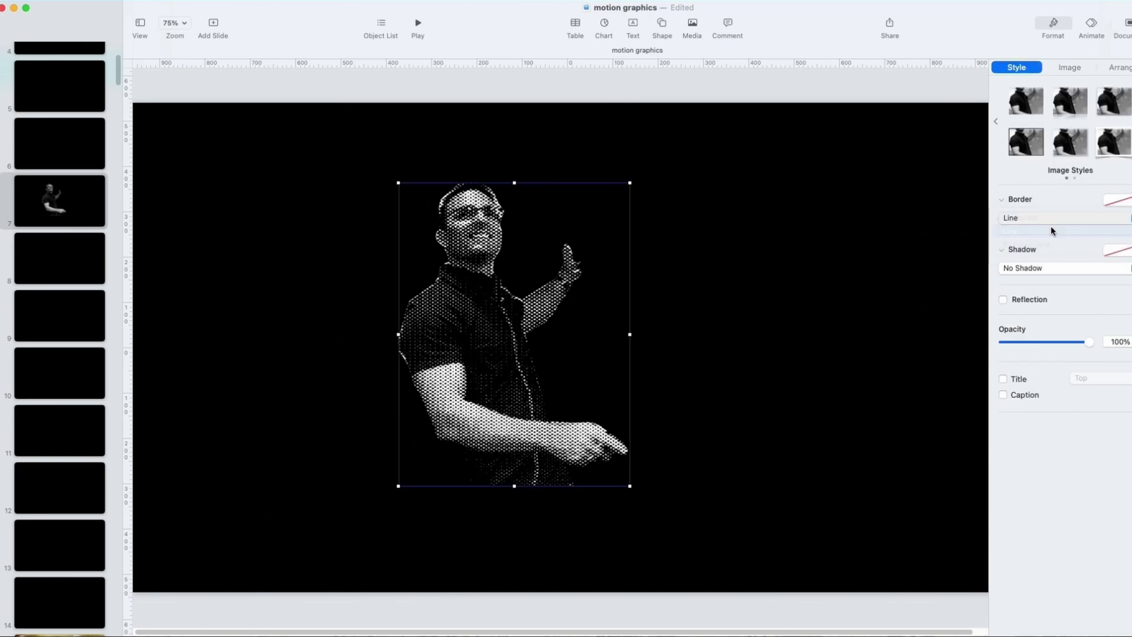
left_click(1064, 235)
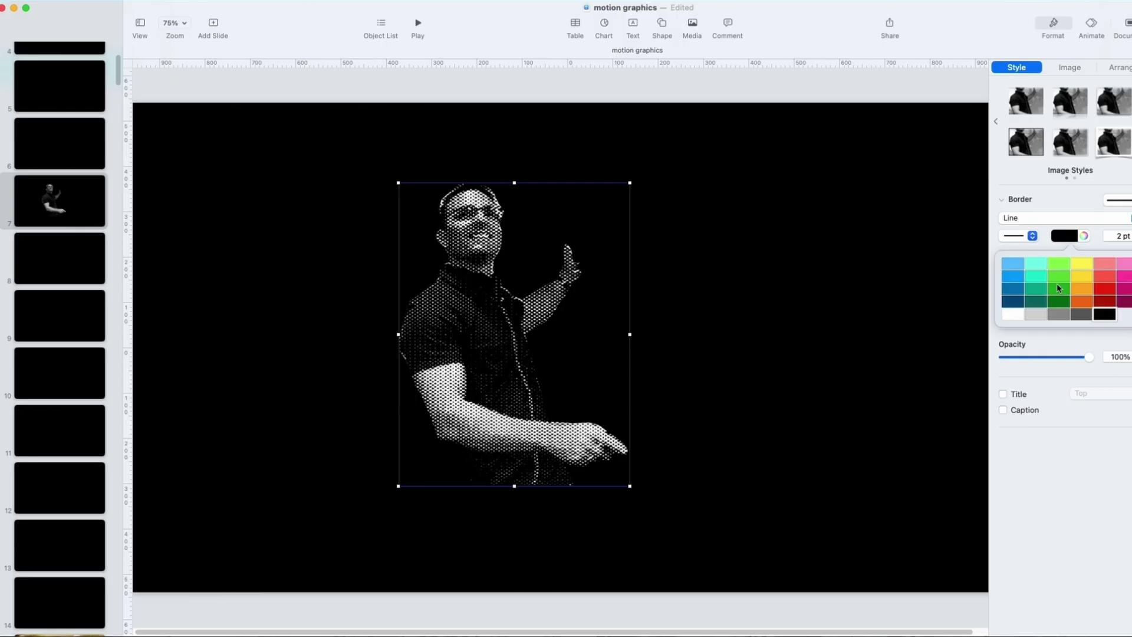
left_click(1019, 319)
left_click(1131, 234)
left_click(1131, 233)
left_click(1131, 233)
left_click(1131, 234)
left_click(1131, 233)
key("Up")
key("Up")
key("Up")
key("Up")
key("Up")
key("Up")
key("Up")
key("Up")
key("Up")
key("Up")
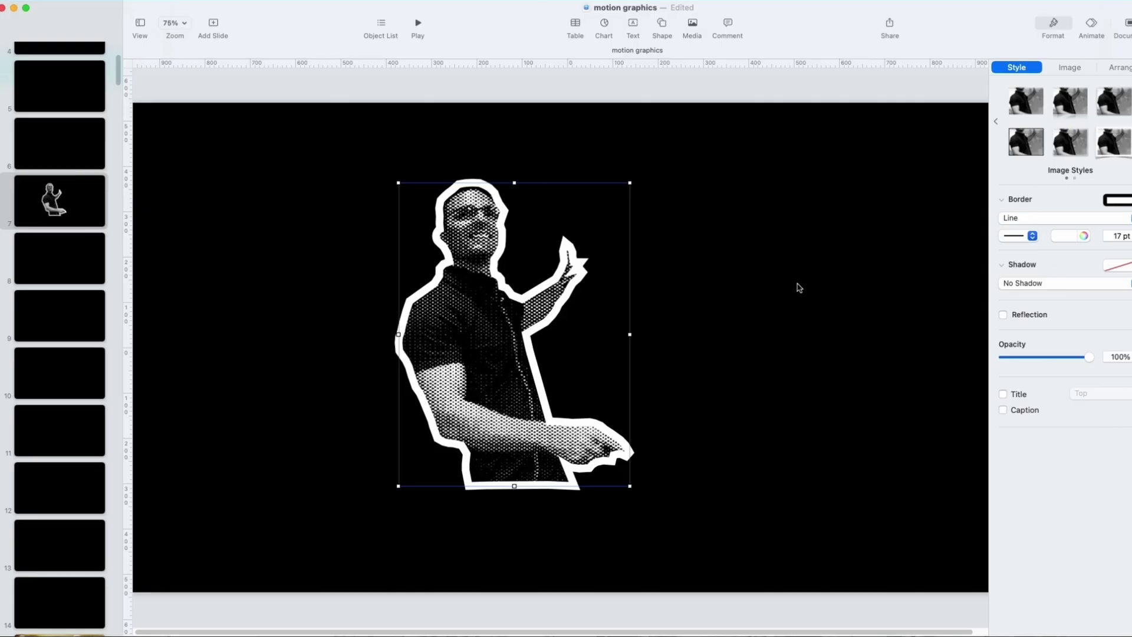
- Paste a borderless copy of the man cutout and align it exactly over the white-bordered one
key("super+v")
left_click_drag(490, 329, 485, 326)
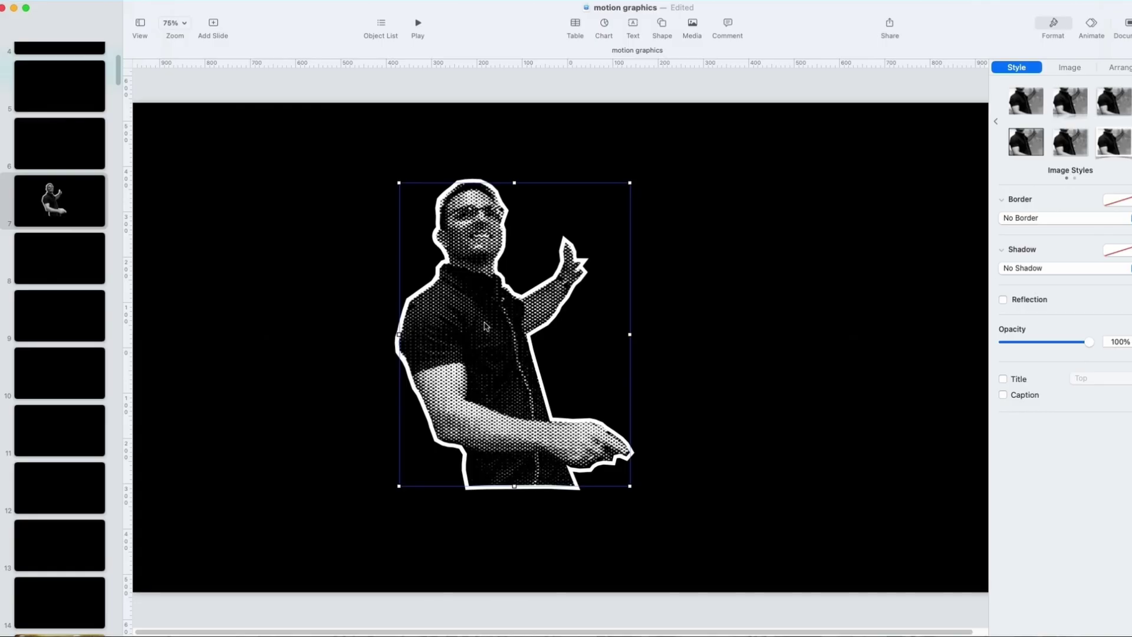
left_click(346, 138)
- Select both man cutouts in the object list, group them and shift the group slightly on the slide
left_click(381, 26)
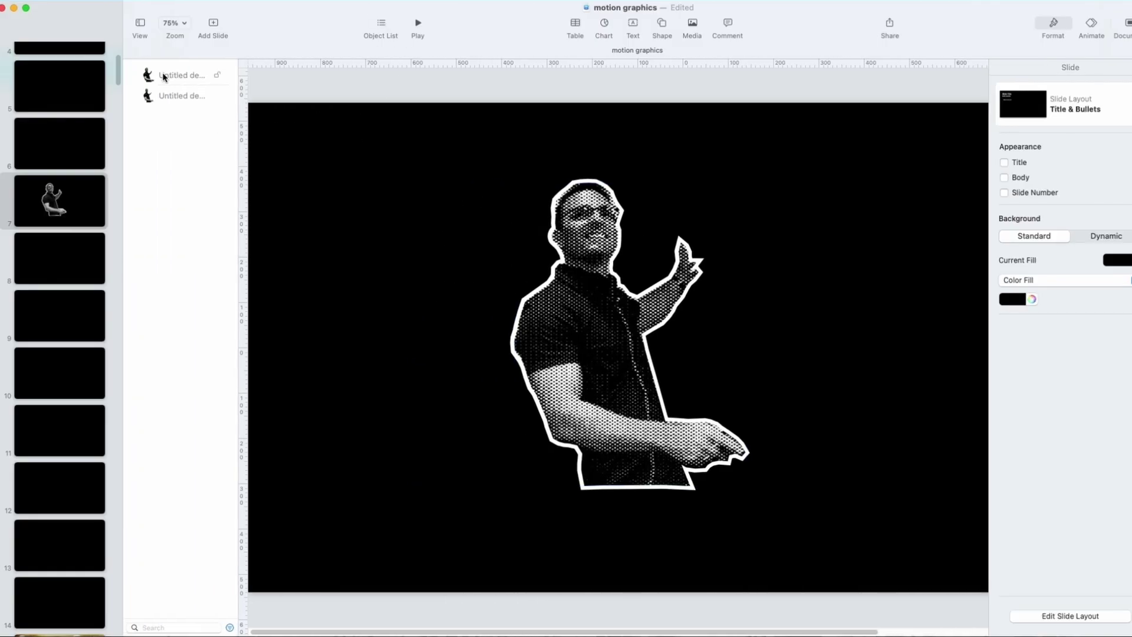
left_click(198, 78)
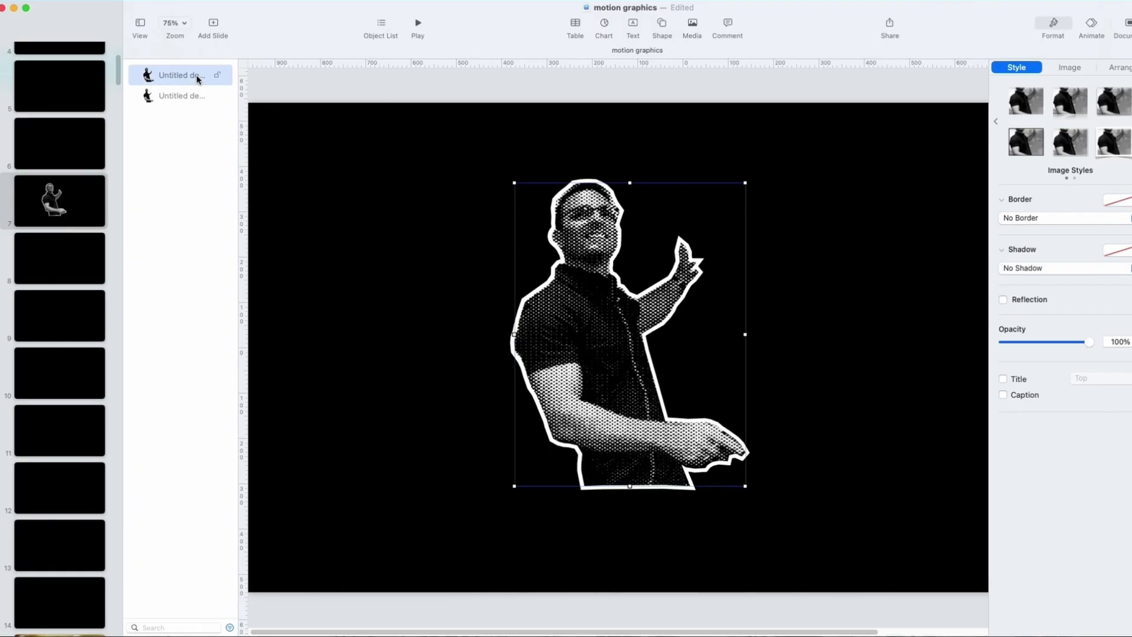
left_click(193, 98, "shift")
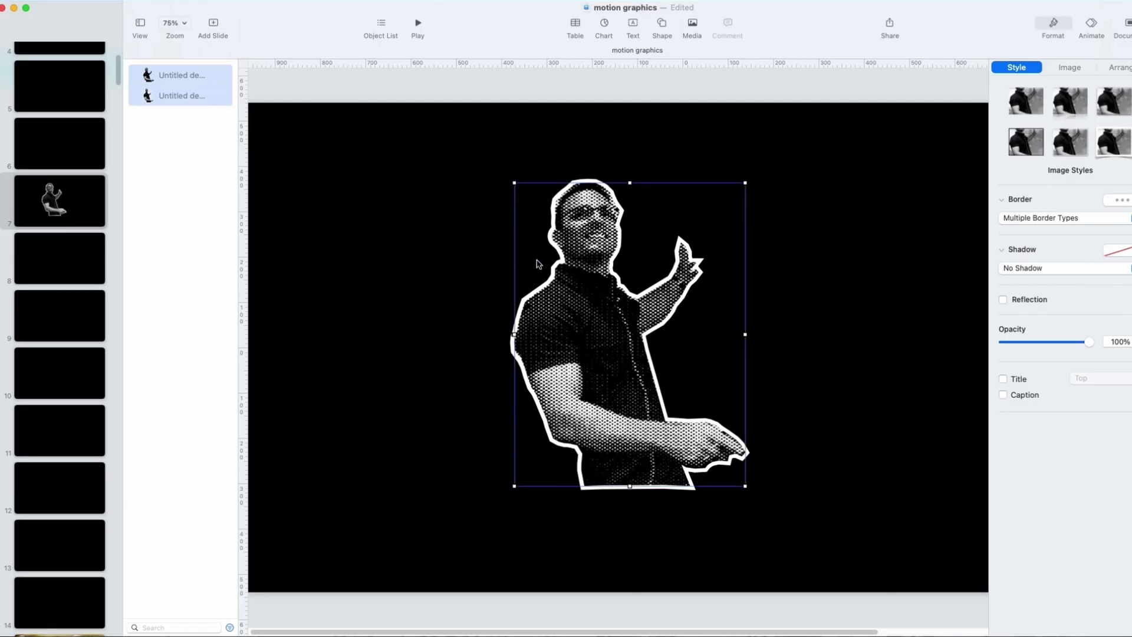
right_click(553, 277)
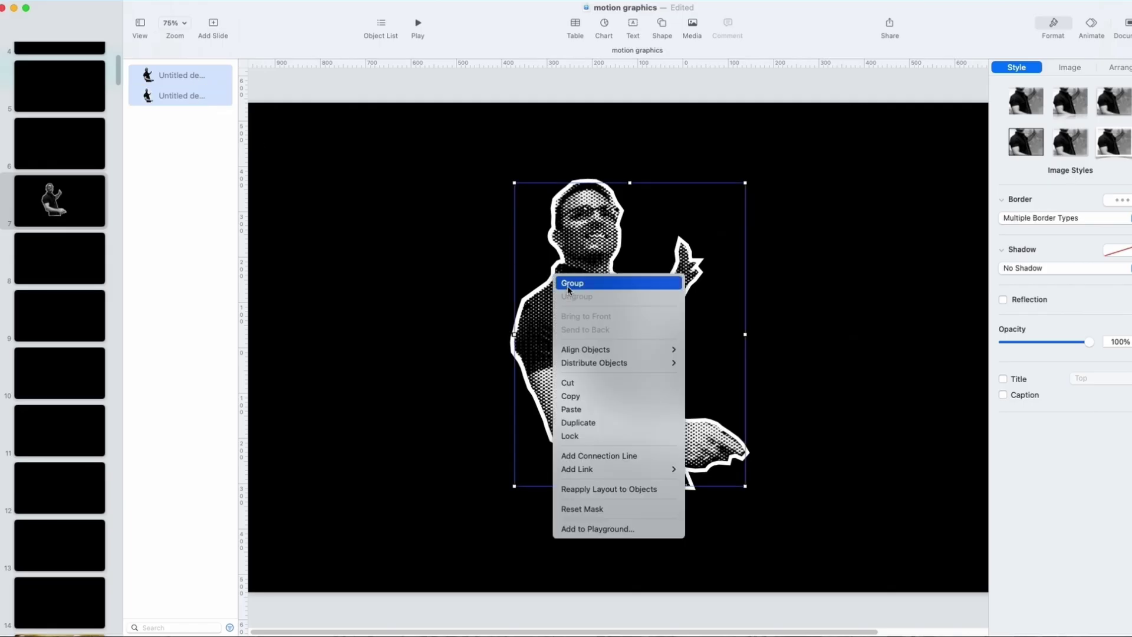
left_click(570, 284)
left_click(450, 279)
left_click_drag(599, 320, 555, 332)
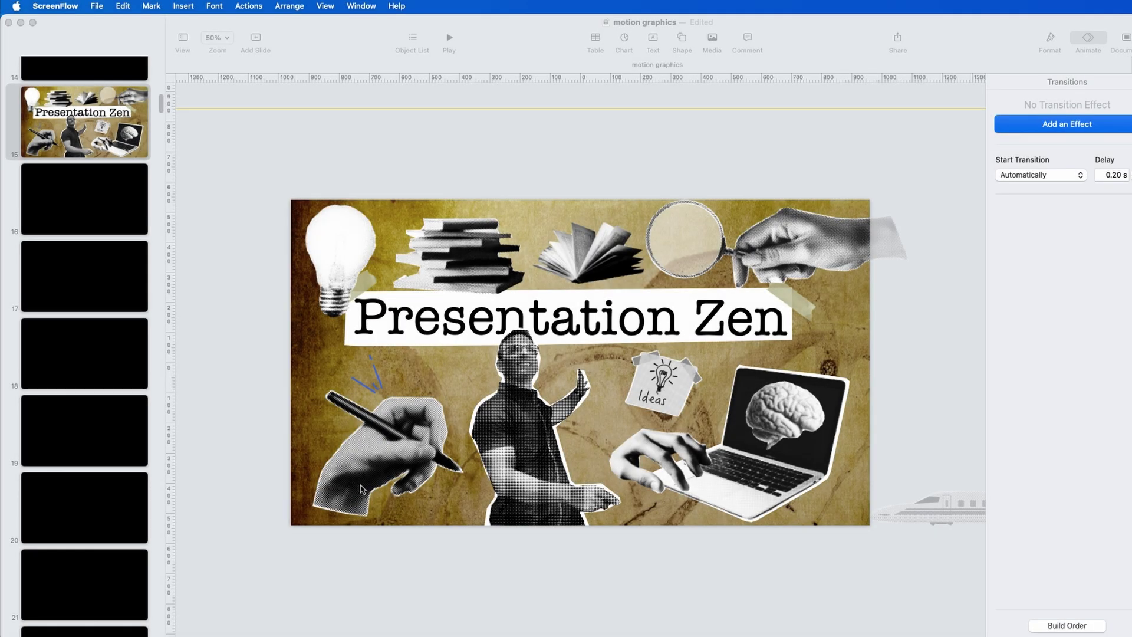
- On the Presentation Zen slide, nudge the man cutout and the book stack slightly, and duplicate the slide
left_click(105, 122)
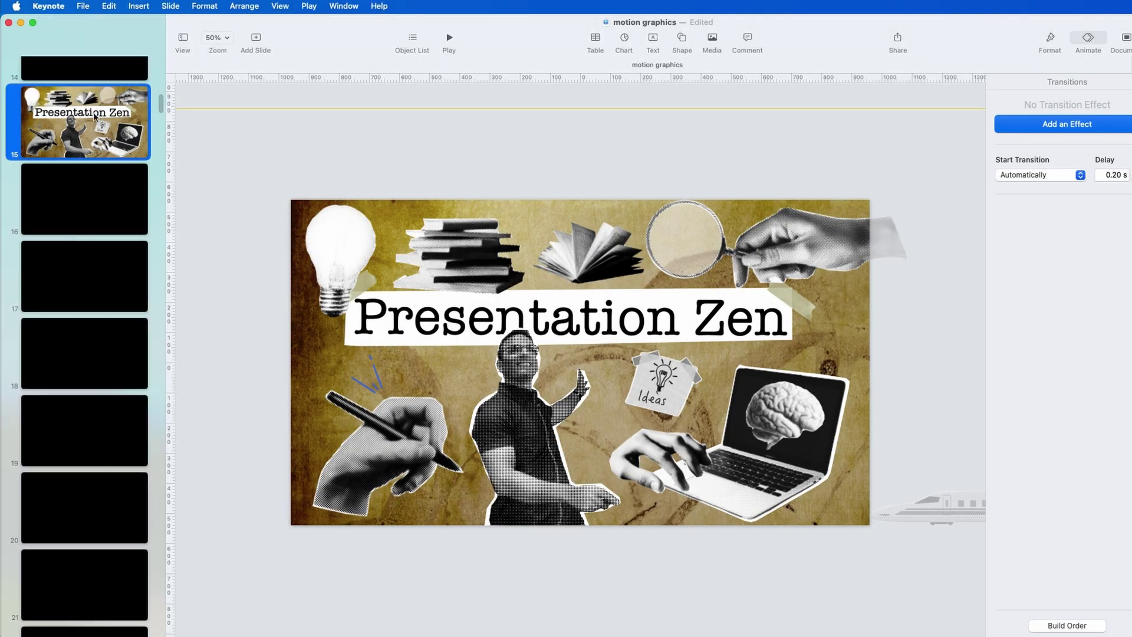
left_click_drag(534, 439, 526, 432)
left_click_drag(451, 254, 455, 253)
left_click(91, 144)
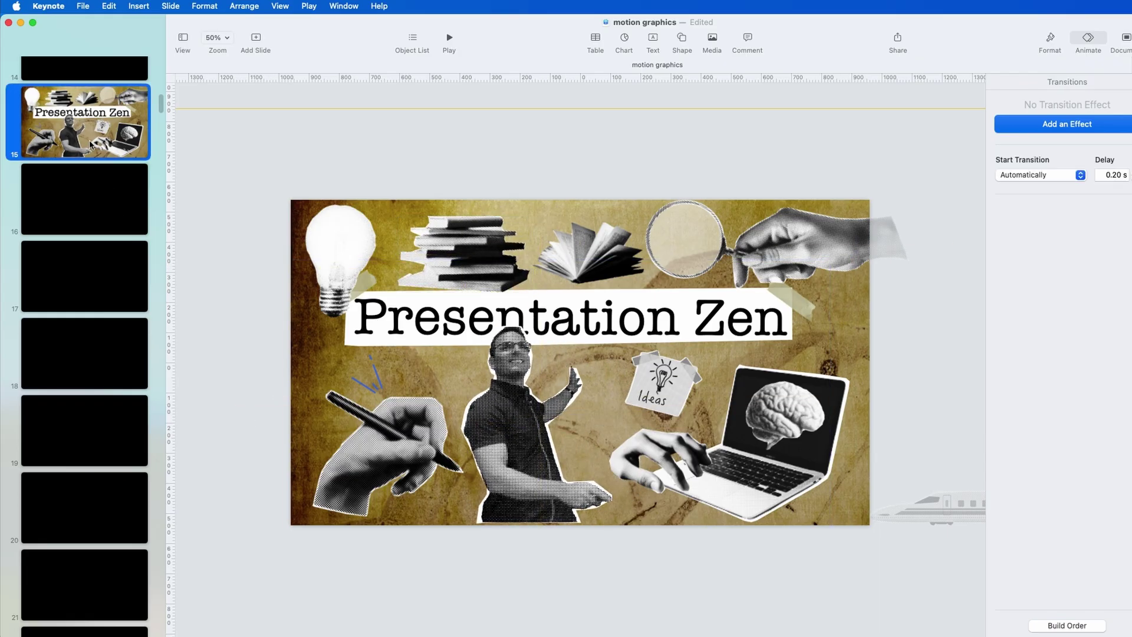
key("super+d")
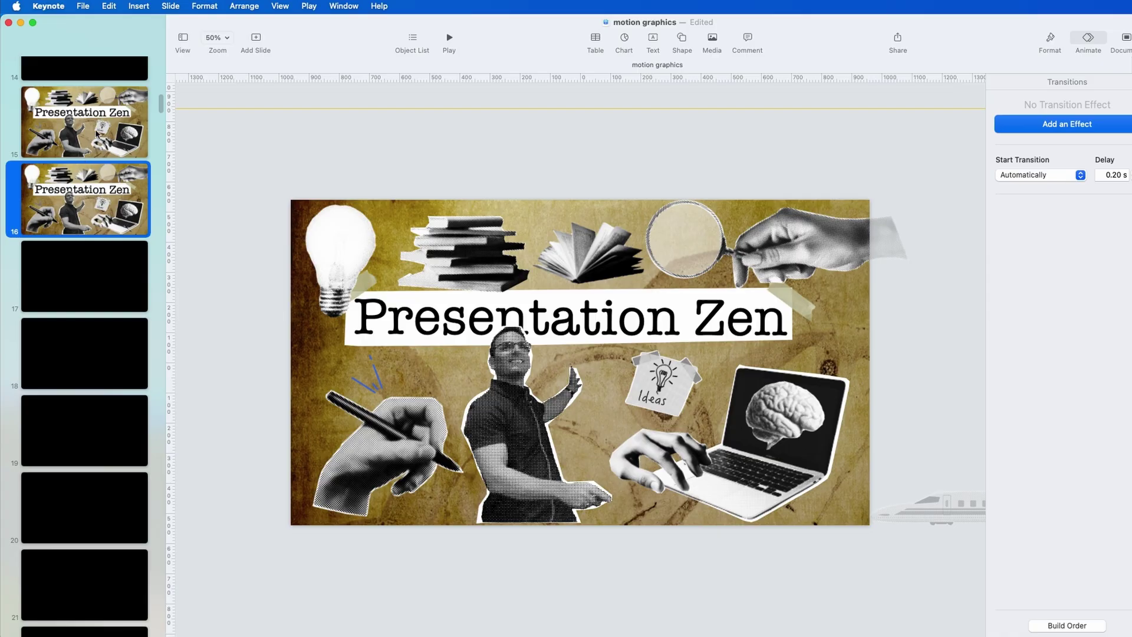
- On the duplicated slide, slightly rotate the light bulb, book stack, open book and hand with magnifying glass
left_click(332, 267)
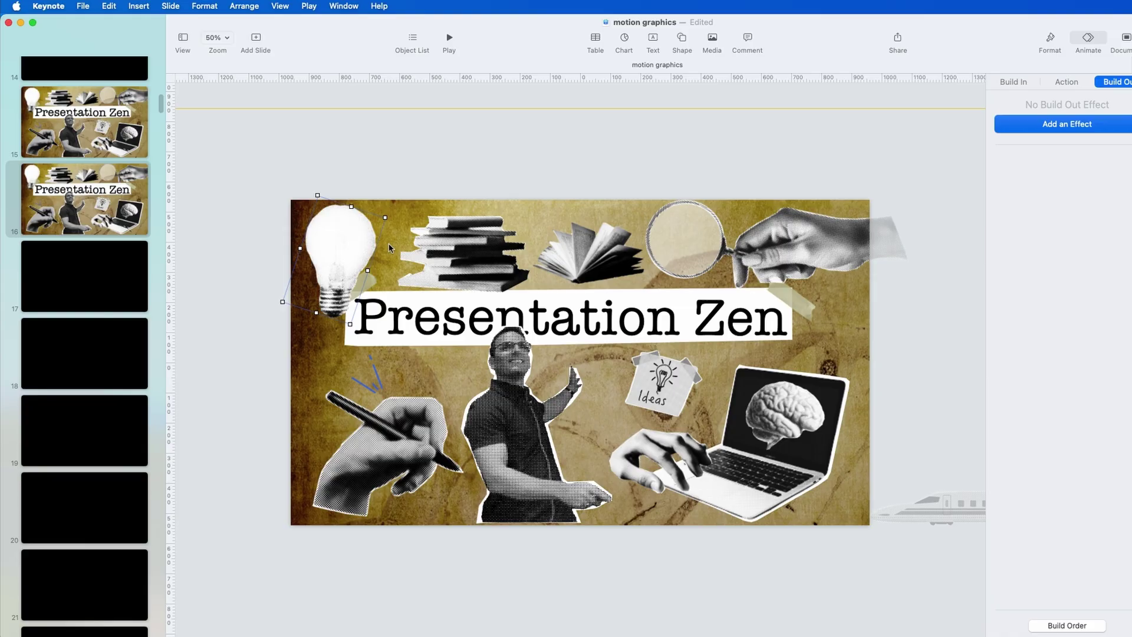
left_click_drag(384, 216, 381, 211)
left_click(516, 264)
left_click_drag(527, 254, 525, 264)
left_click(555, 269)
left_click_drag(623, 290, 626, 286)
left_click(702, 265)
left_click_drag(911, 283, 914, 271)
- On slide 16, slightly rotate the laptop, the Ideas note and the hand holding the pen
left_click(797, 414)
left_click_drag(828, 390, 832, 395)
left_click(789, 485)
left_click_drag(852, 444, 852, 439)
left_click(661, 365)
left_click_drag(693, 375, 693, 376)
left_click(660, 401)
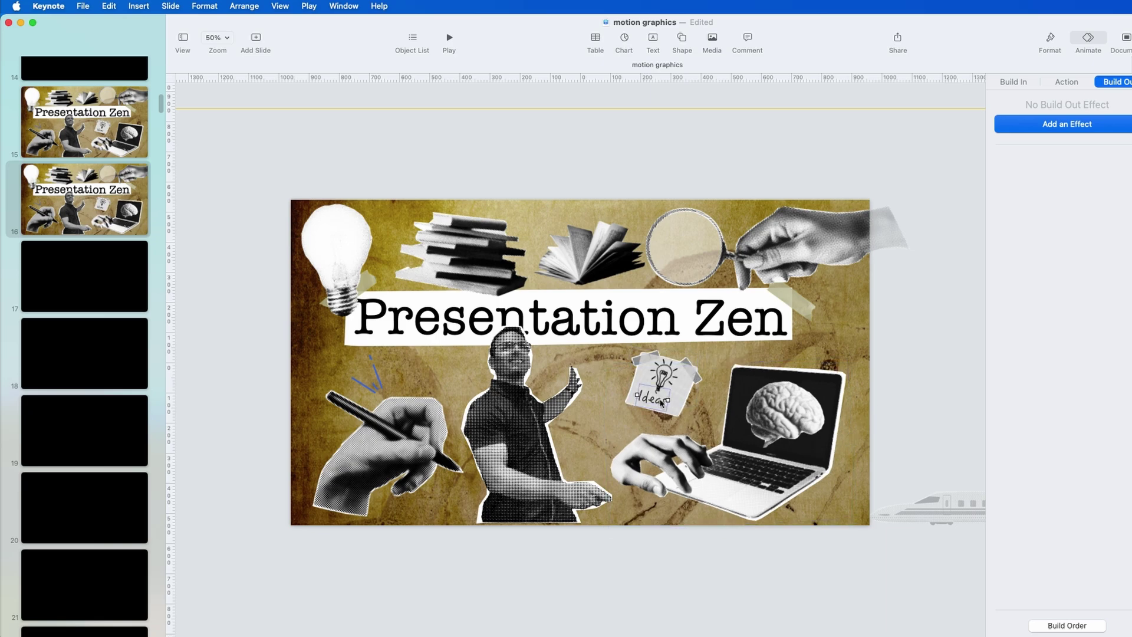
left_click(434, 451)
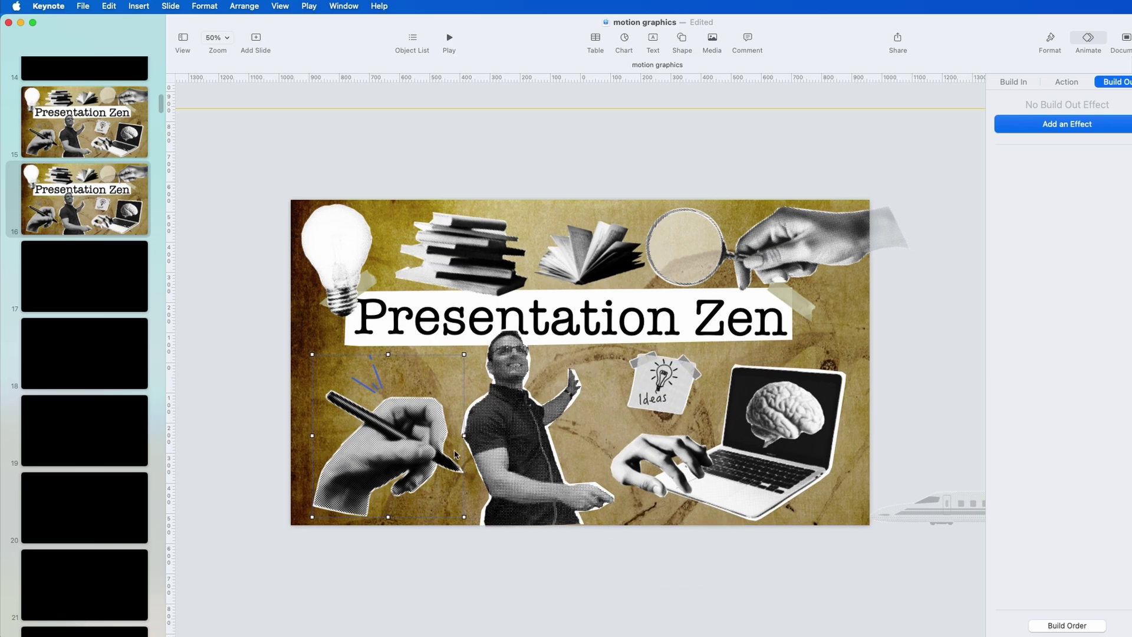
- Switch back and forth between slides 15 and 16 to examine the motion of the collage elements
left_click(76, 116)
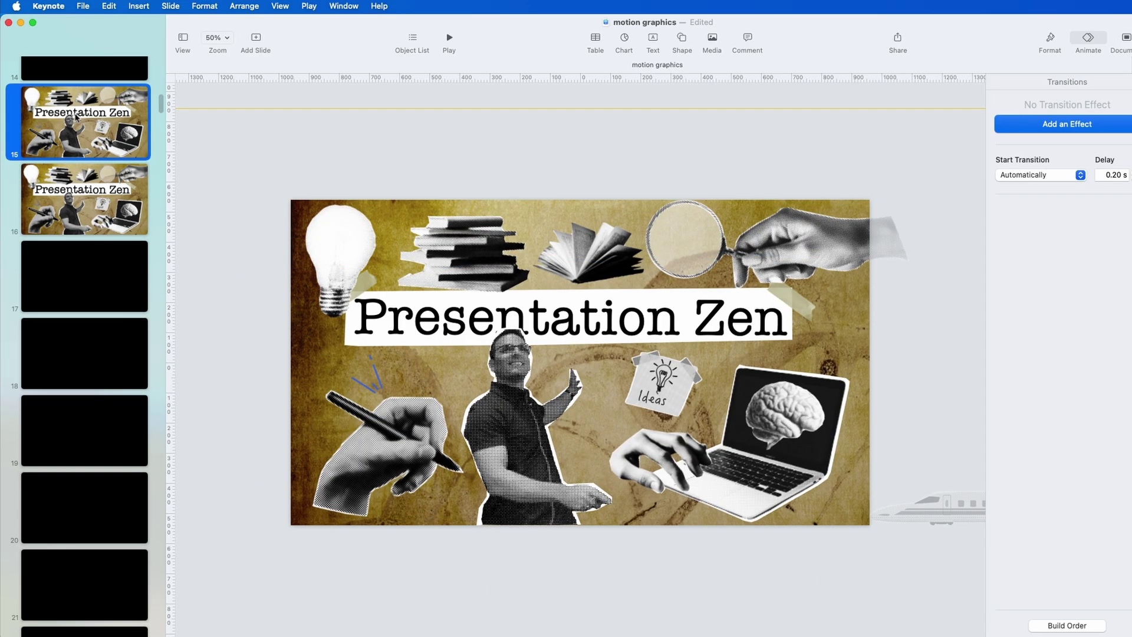
key("Down")
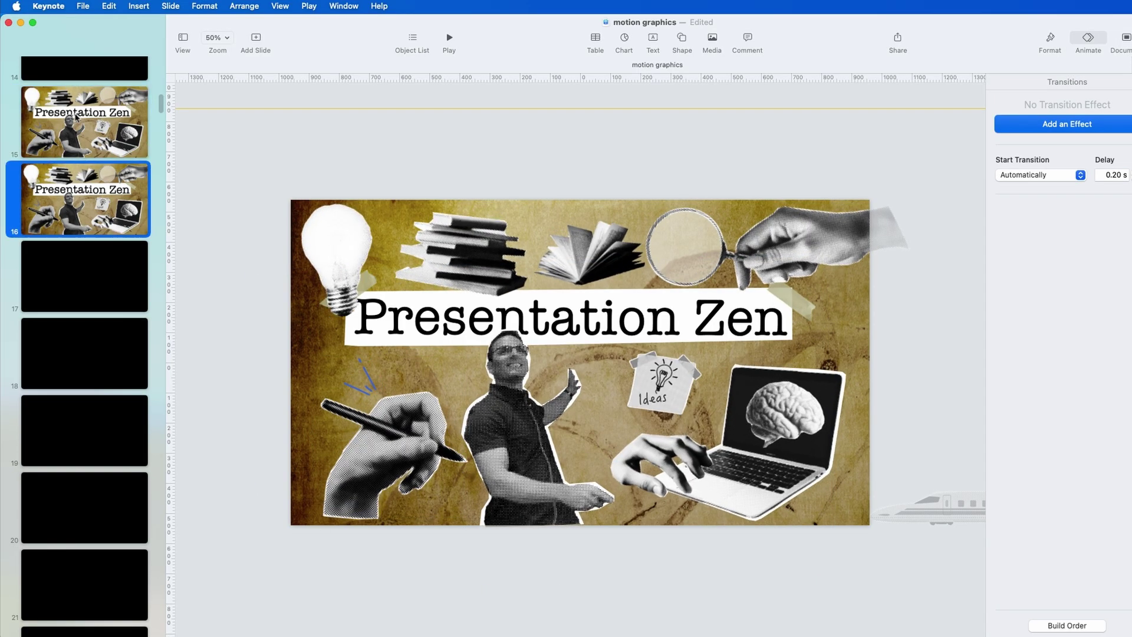
key("Up")
key("Down")
key("Up")
key("Down")
key("Up")
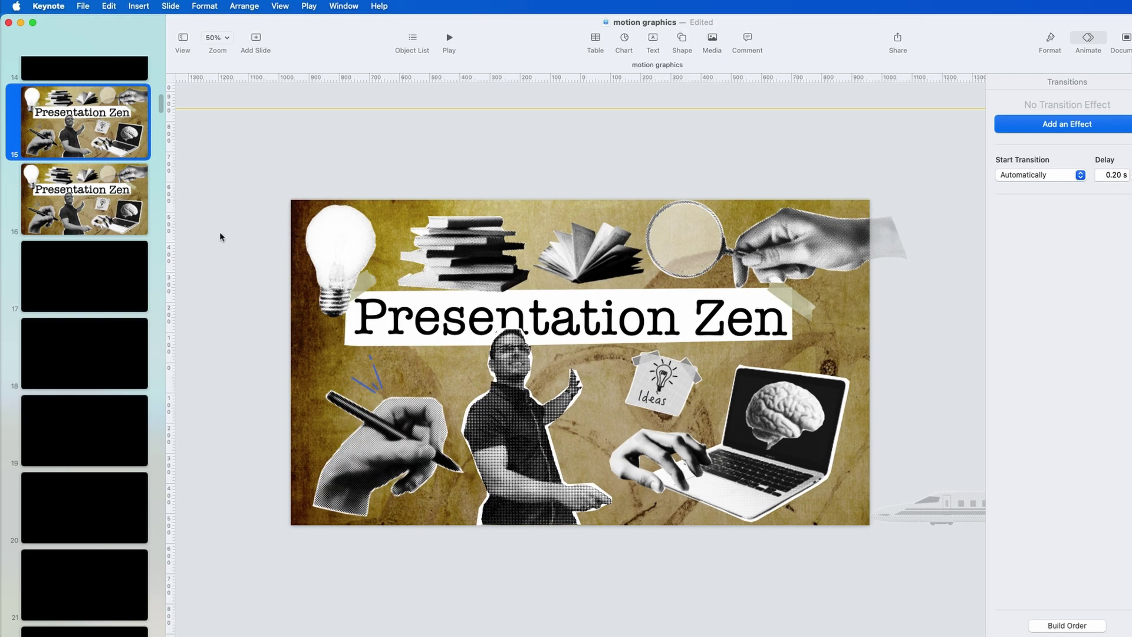
- On slide 16, move the train slightly left so its nose enters the slide
left_click(114, 189)
left_click(915, 518)
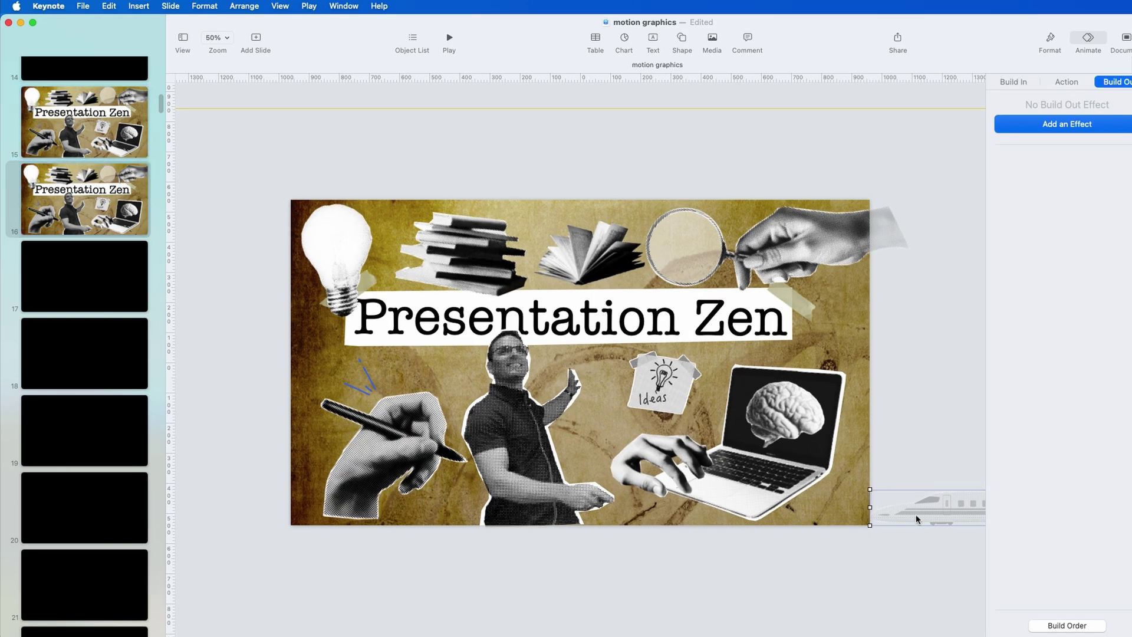
left_click_drag(916, 517, 896, 520)
left_click_drag(898, 520, 897, 520)
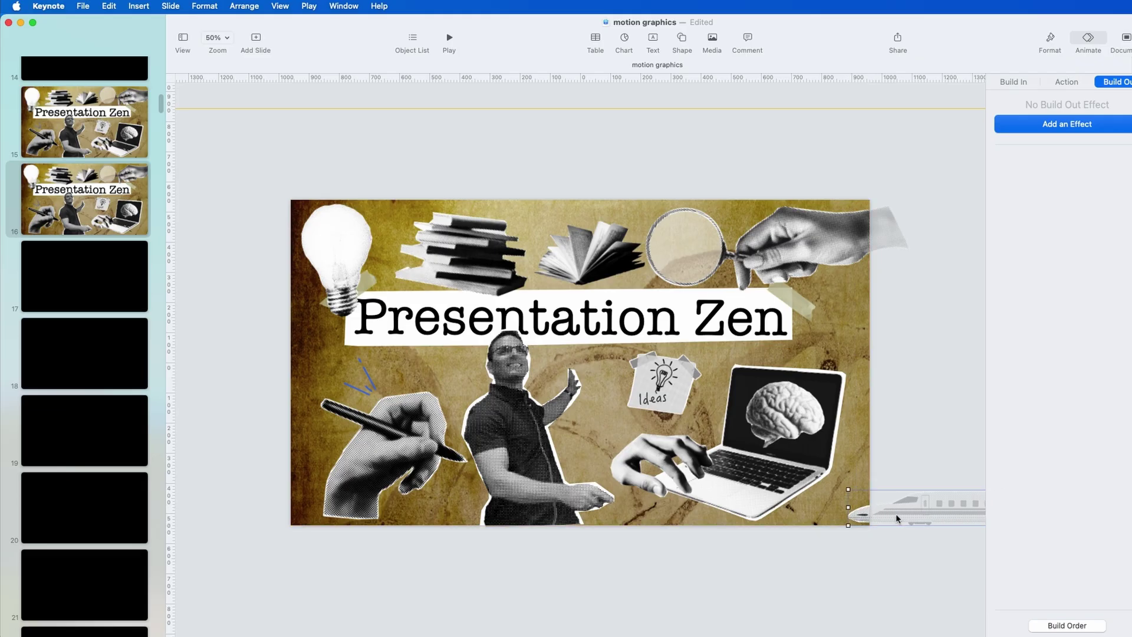
- Copy slides 15 and 16 together and paste the pair repeatedly after slide 16
left_click(94, 174)
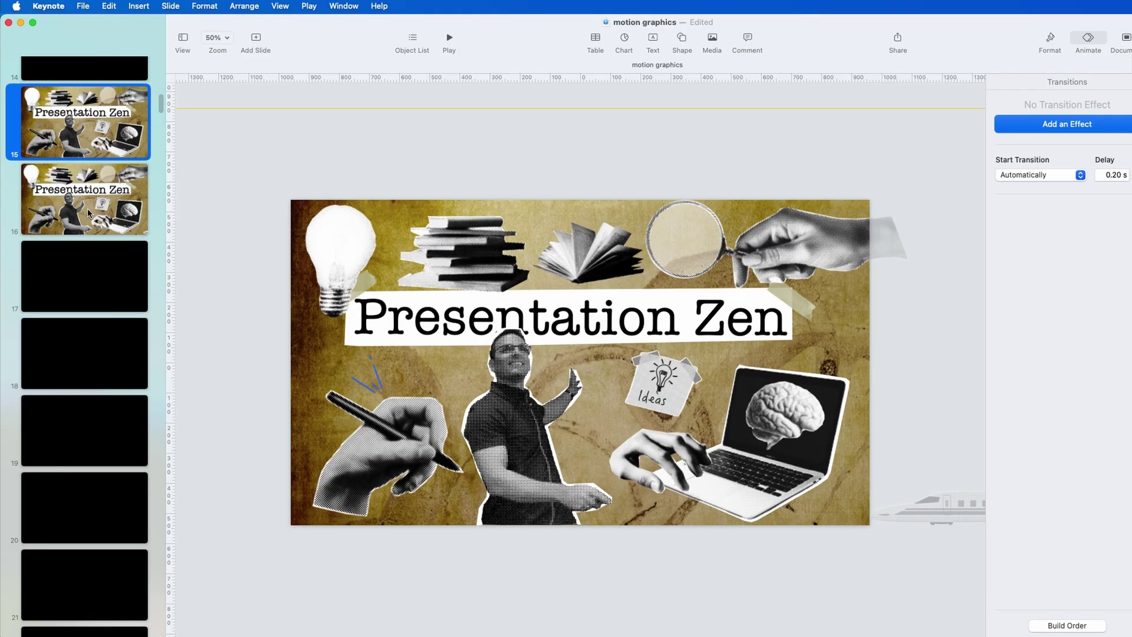
left_click(101, 124)
left_click(96, 188, "shift")
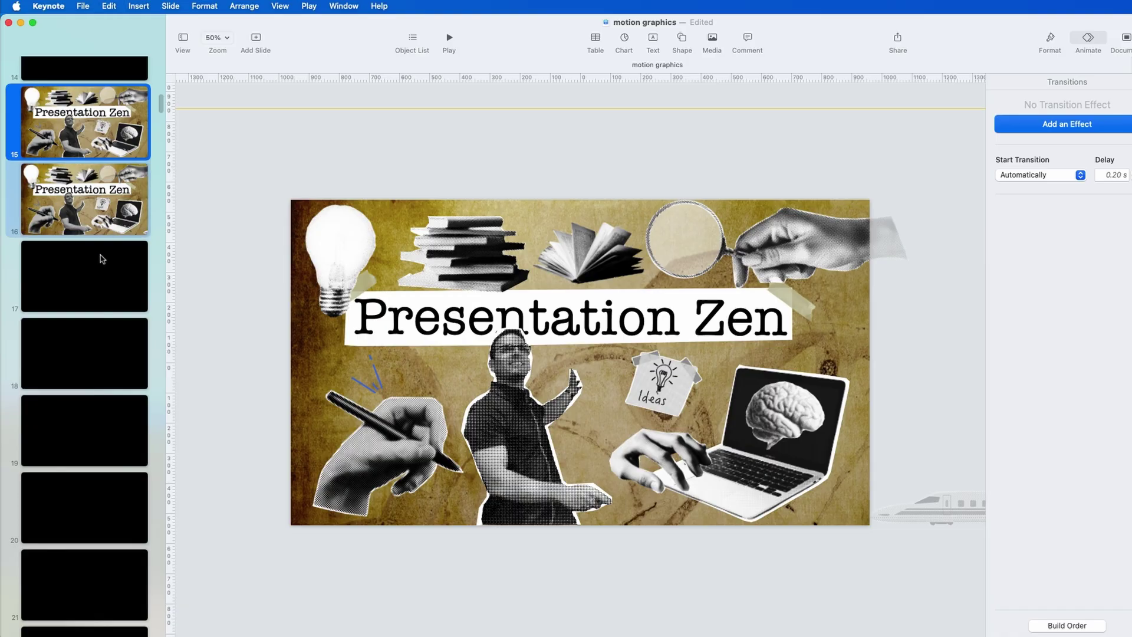
left_click(96, 276)
key("super+v")
key("super+v")
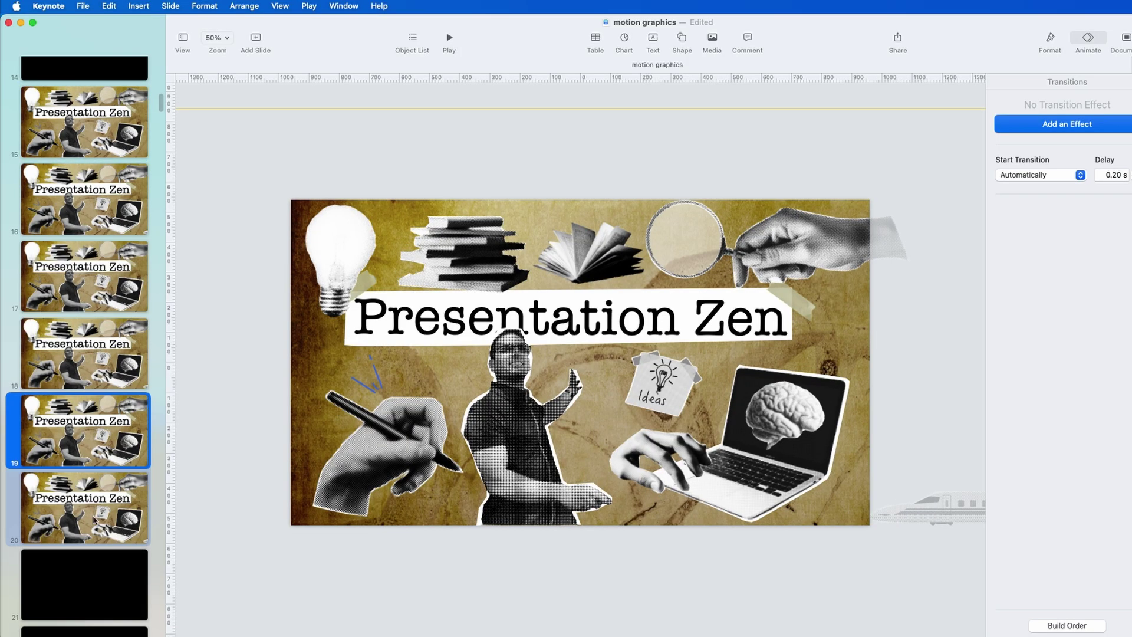
key("super+v")
- Narrow the slide navigator and paste more copies of the two-slide pair until the sequence reaches slide 28
left_click_drag(166, 163, 130, 163)
scroll(67, 295, "down", 6)
left_click(65, 296)
key("super+v")
left_click(66, 457)
key("super+v")
left_click(62, 527)
key("super+v")
left_click_drag(125, 111, 124, 102)
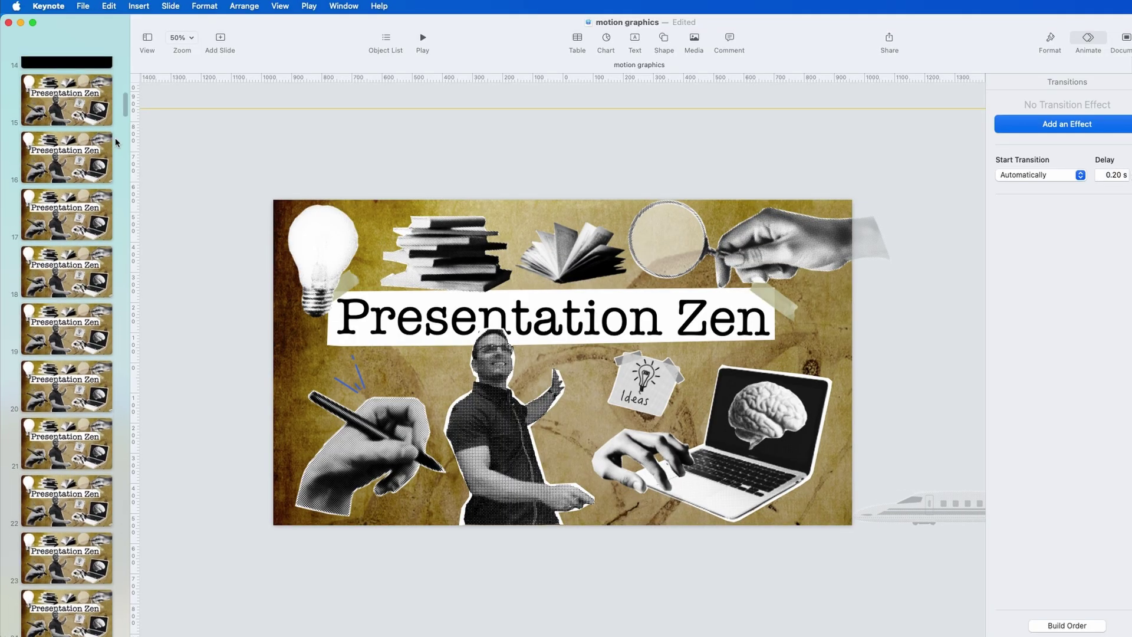
- Step back and forth through the slides from 15 onward to examine the alternating wobble of the collage elements
left_click(79, 88)
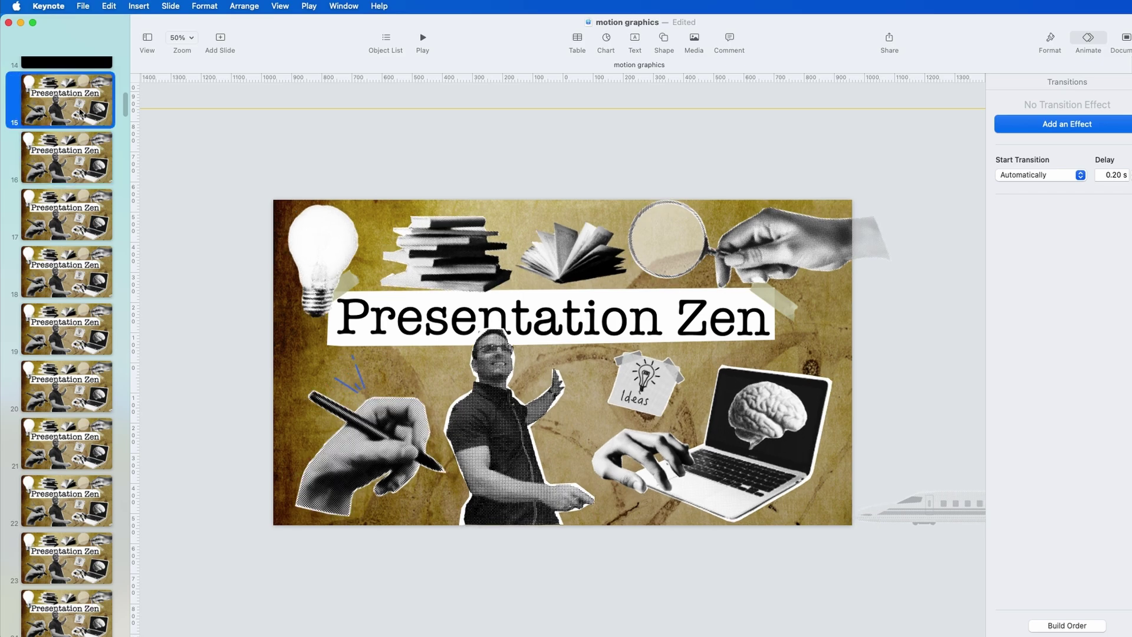
key("Down")
key("Down")
key("Down")
key("Down")
key("Down")
key("Down")
key("Down")
key("Down")
key("Down")
key("Up")
key("Up")
key("Up")
key("Up")
key("Up")
key("Up")
key("Up")
key("Up")
key("Up")
key("Up")
key("Down")
key("Down")
key("Down")
key("Down")
key("Down")
key("Down")
key("Down")
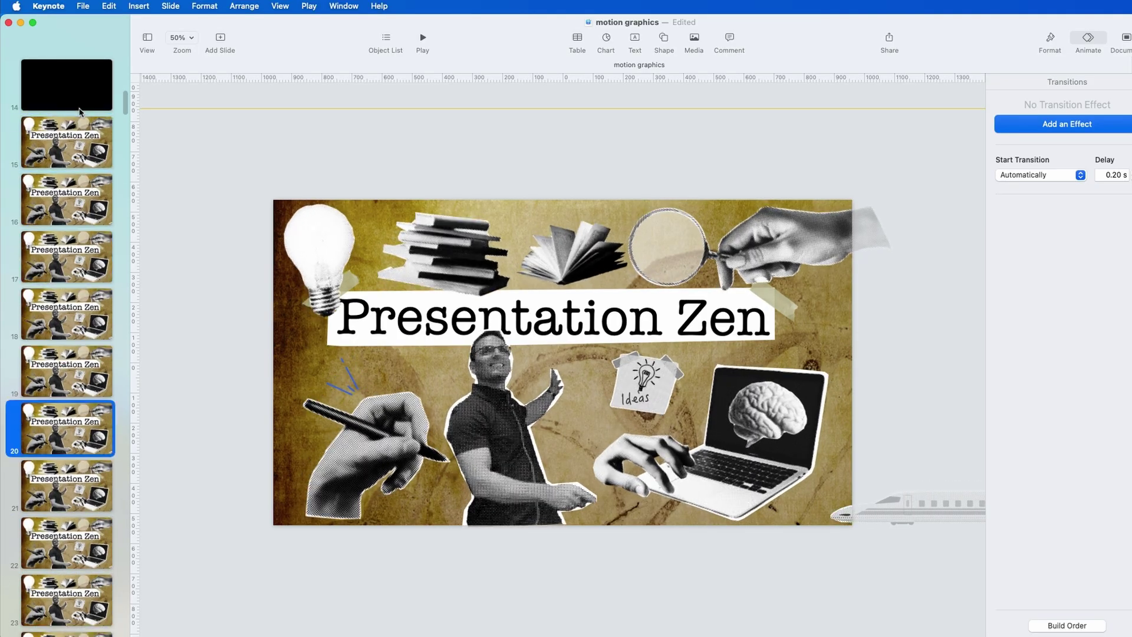
key("Up")
key("Up")
key("Up")
key("Up")
key("Up")
key("Up")
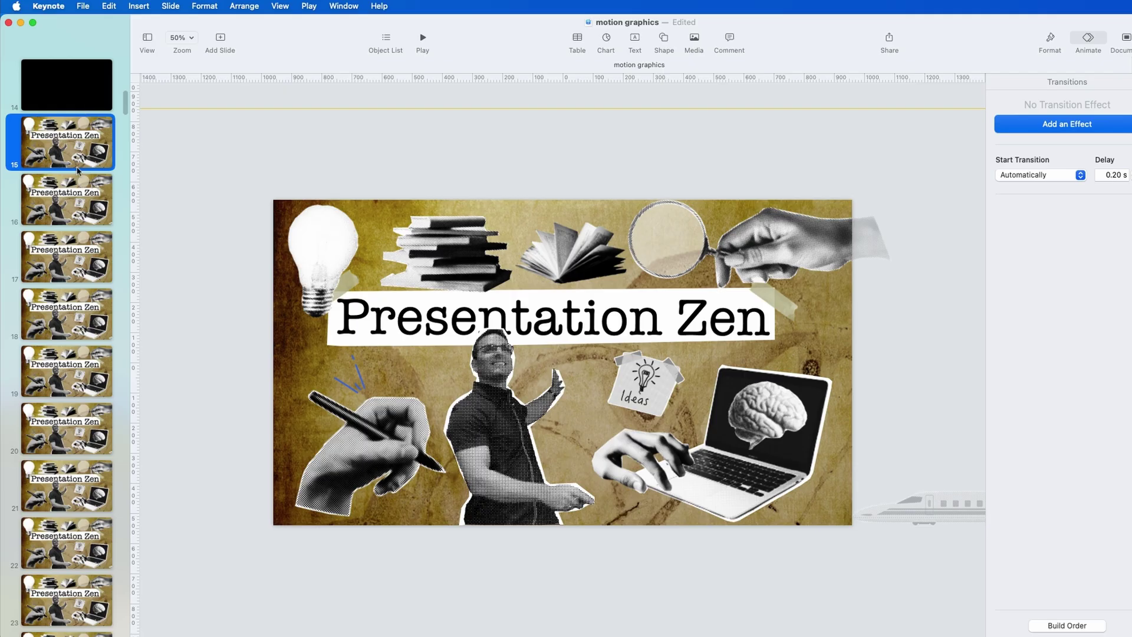
key("Down")
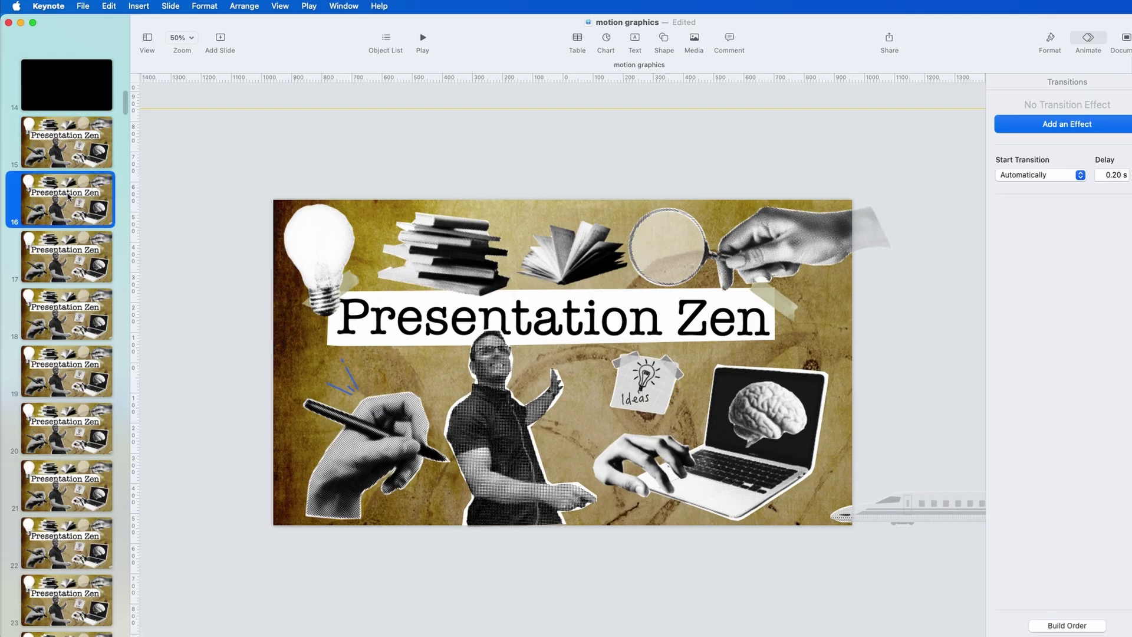
- Move the train further left into the scene on slide 17, and further again on slide 18
left_click(70, 252)
left_click_drag(909, 506, 861, 501)
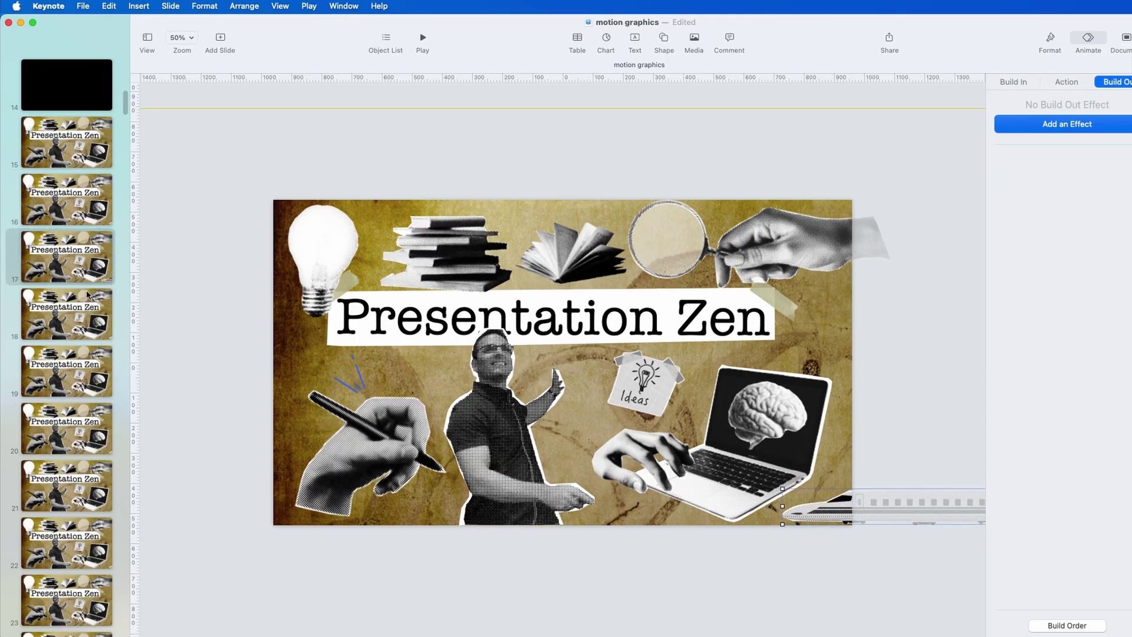
left_click(80, 224)
left_click(76, 258)
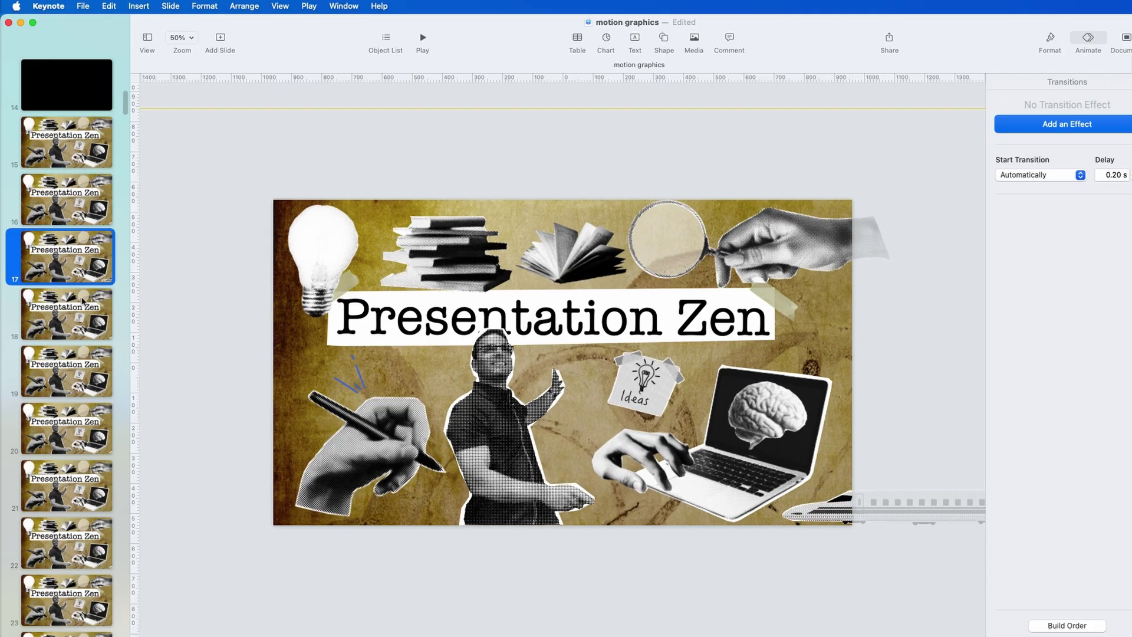
left_click(76, 307)
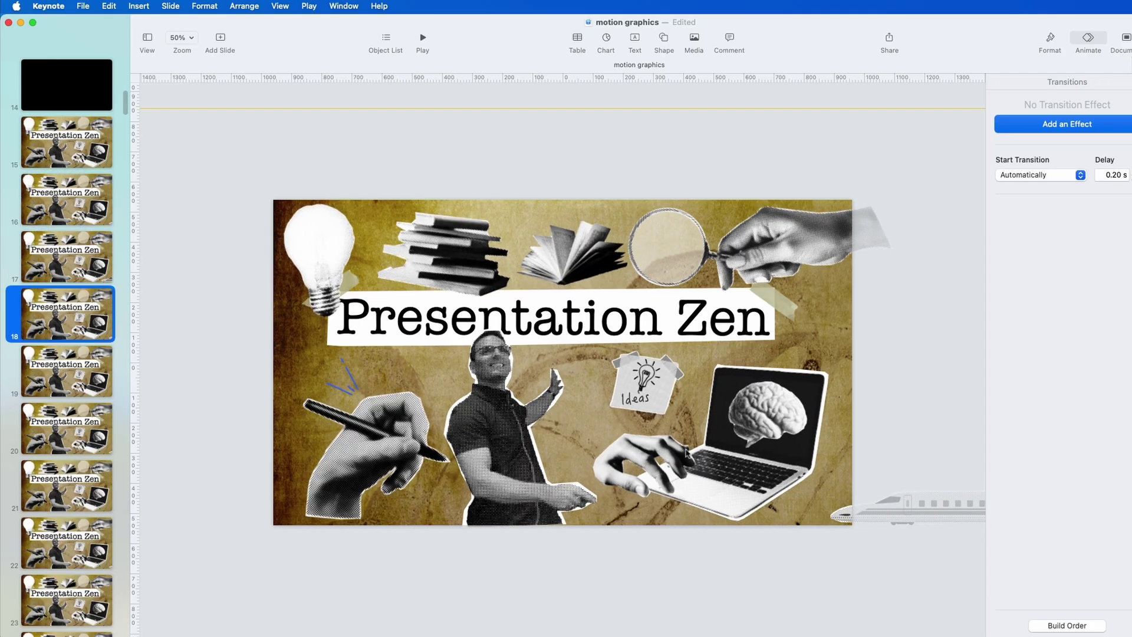
left_click_drag(916, 503, 782, 510)
- Compare the train positions on slides 16 to 18, and move the train progressively further left on slides 19 and 20
left_click(53, 260)
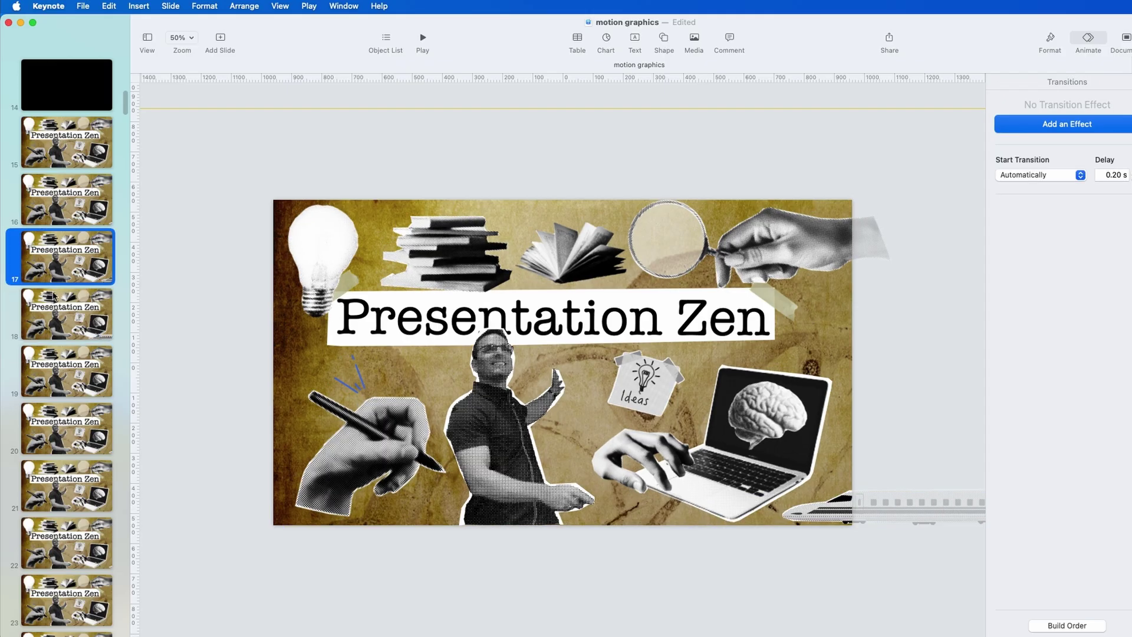
left_click(60, 189)
left_click(52, 251)
left_click(53, 310)
left_click(56, 367)
left_click_drag(931, 506, 702, 508)
left_click(56, 426)
left_click_drag(938, 506, 509, 506)
- Continue shifting the train progressively left across the bottom of the scene on slides 21, 22 and 23
left_click(56, 483)
left_click(206, 183)
left_click_drag(123, 94, 123, 108)
left_click(59, 227)
left_click_drag(917, 510, 435, 510)
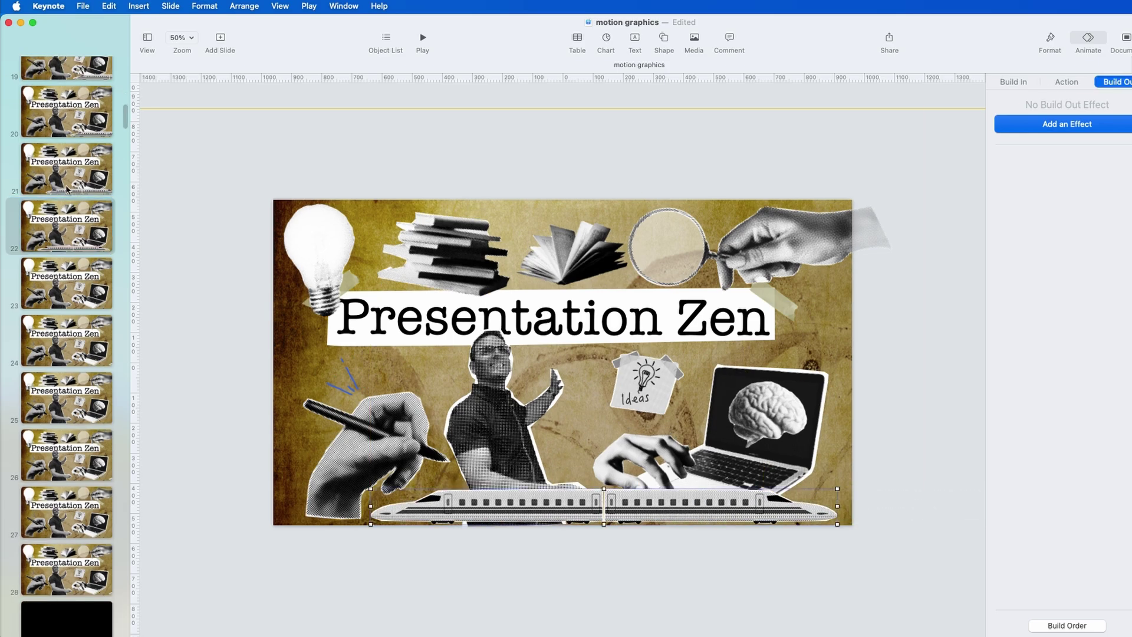
left_click(59, 284)
left_click_drag(943, 512, 235, 509)
left_click(65, 342)
left_click(77, 285)
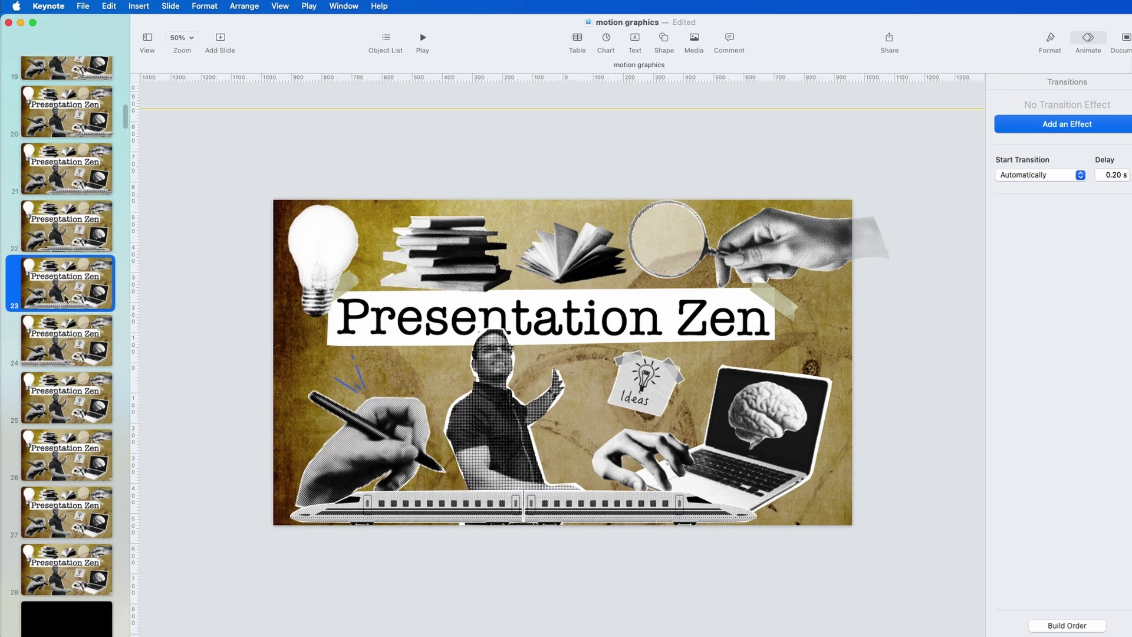
- Move the train further left on slides 24 and 25 so it starts leaving the scene
left_click(82, 343)
left_click(87, 405)
left_click(85, 347)
left_click(86, 404)
left_click_drag(922, 512, 70, 512)
- Move the train further out past the slide's left edge on slides 26 and 27
left_click(63, 403)
left_click(61, 448)
left_click_drag(934, 512, 26, 504)
left_click(63, 511)
left_click_drag(300, 506, 177, 505)
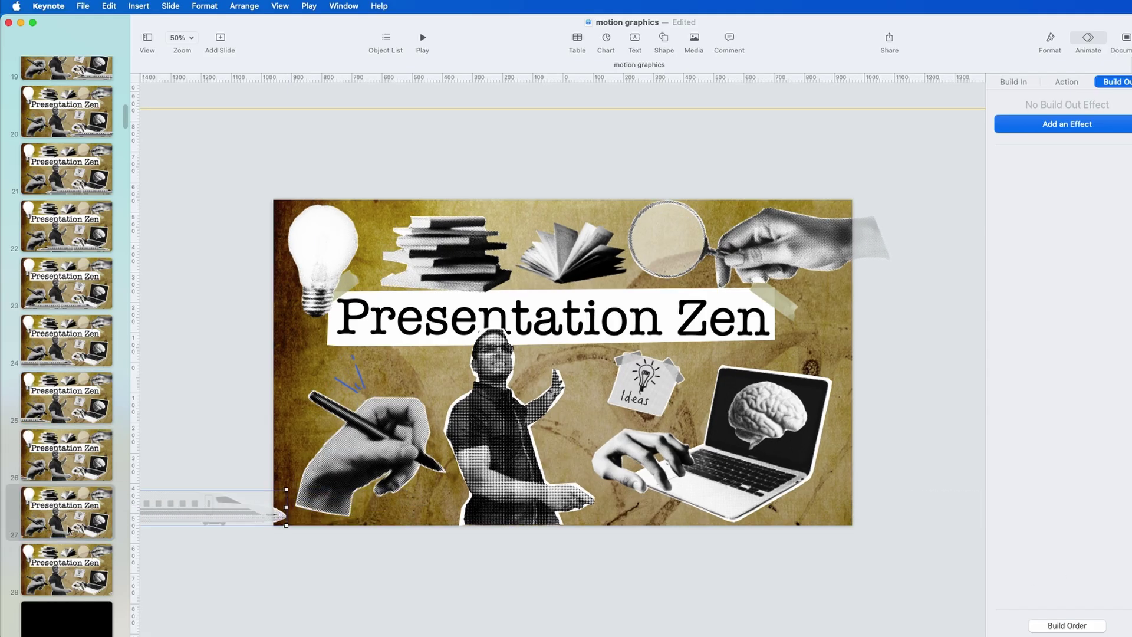
- On slide 28, move the train right so it sits just outside the slide's right edge
left_click(67, 563)
left_click_drag(908, 512, 935, 511)
left_click(83, 565)
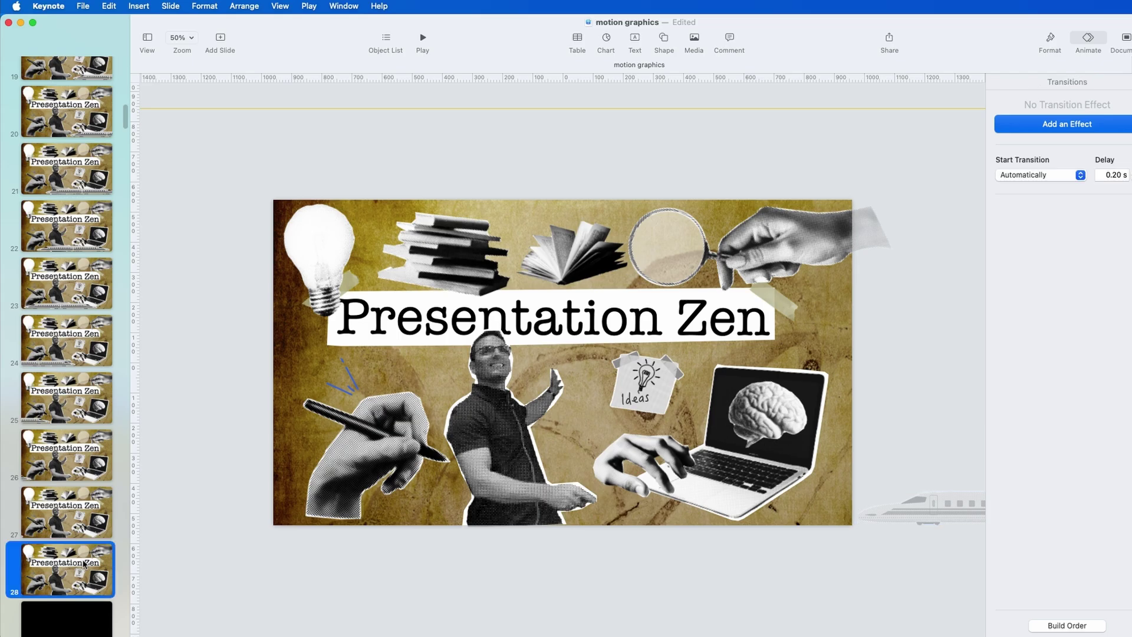
- Starting with slides 17 and 18, rotate the hand with the magnifying glass progressively further toward the title
scroll(123, 123, "up", 6)
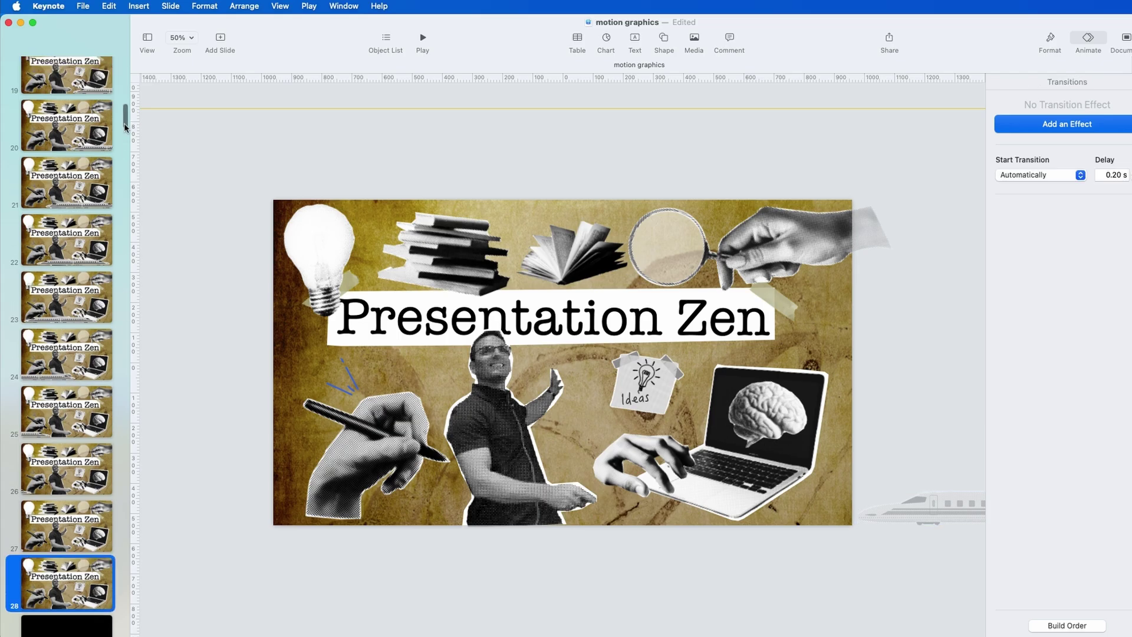
scroll(122, 116, "up", 4)
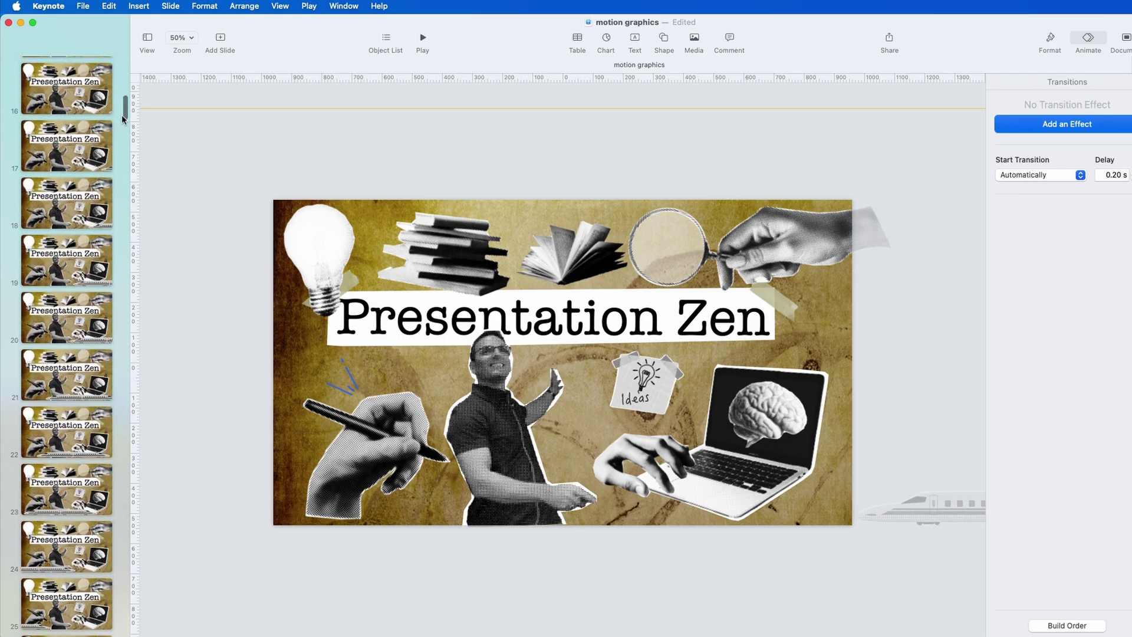
left_click(79, 104)
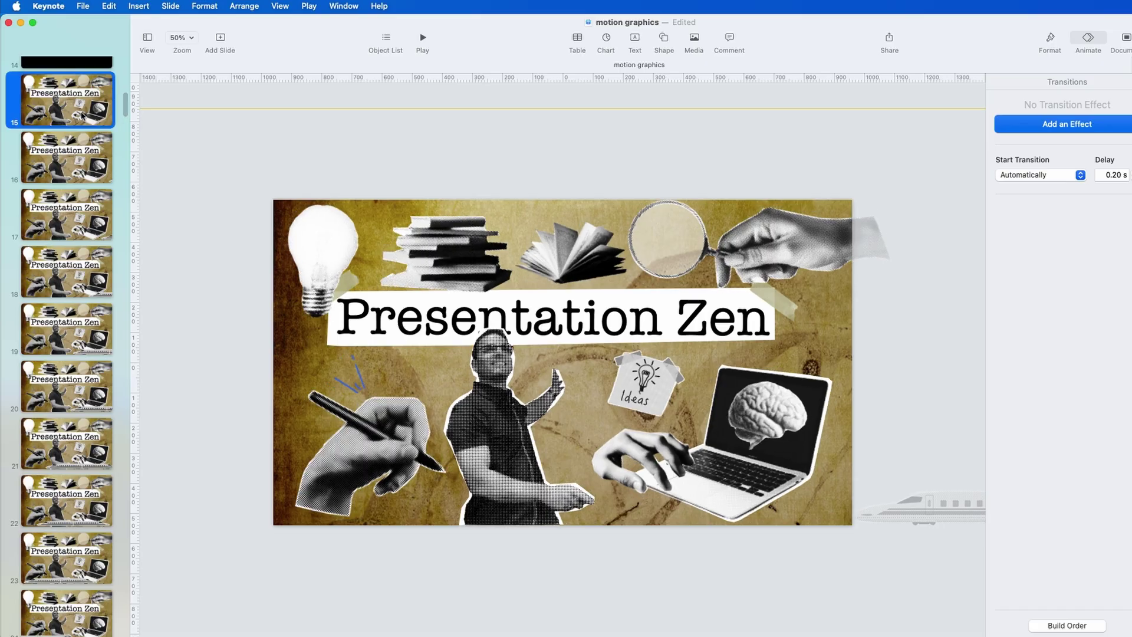
left_click(79, 157)
left_click(78, 214)
left_click(825, 230)
left_click_drag(899, 267, 896, 247)
left_click(79, 219)
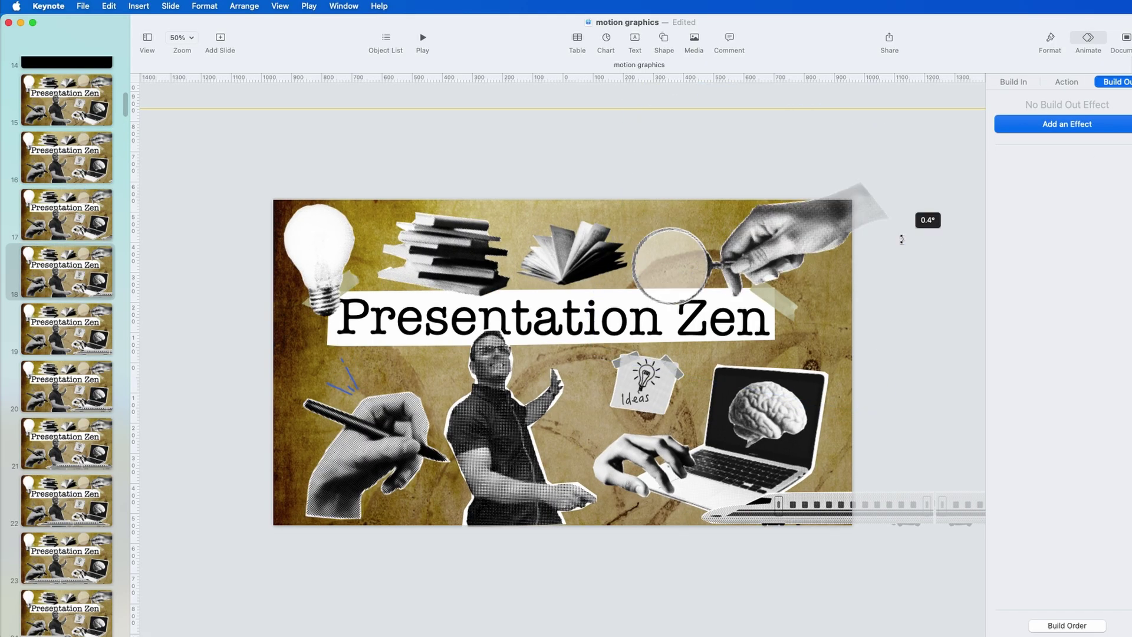
left_click_drag(902, 240, 889, 275)
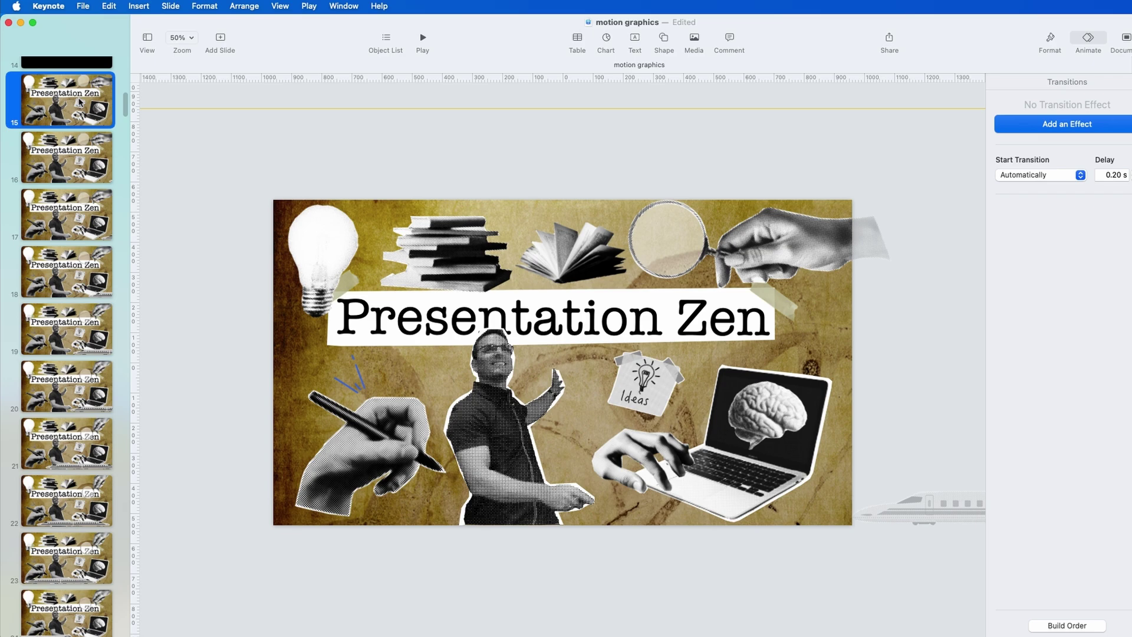
- Step through slides 15 to 28 to examine the train and magnifying glass motion
key("Down")
key("Down")
key("Down")
key("Down")
key("Down")
key("Down")
key("Down")
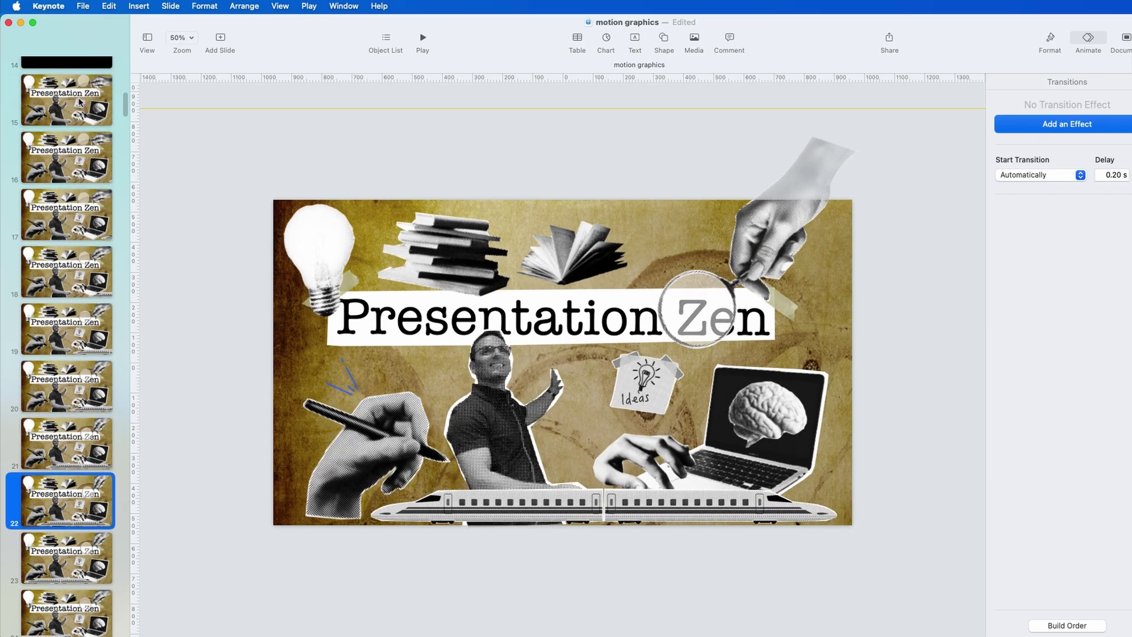
key("Down")
key("Down")
key("Down")
key("Down")
key("Down")
key("Down")
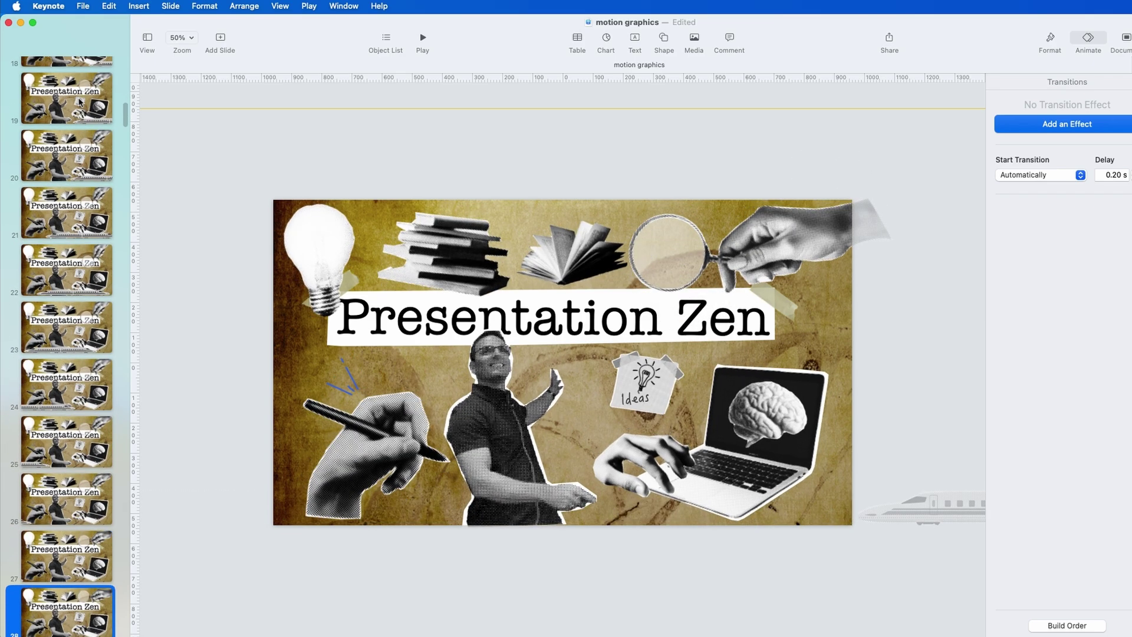
- Select slides 15 to 28 together and set their transitions to start automatically
scroll(119, 122, "up", 10)
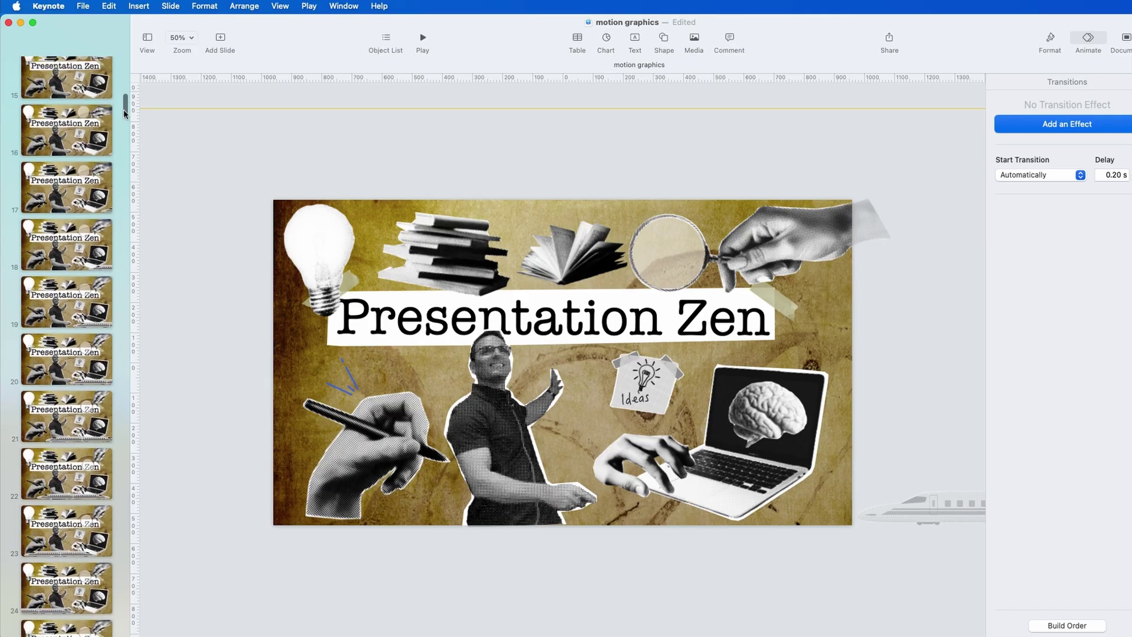
left_click(69, 165)
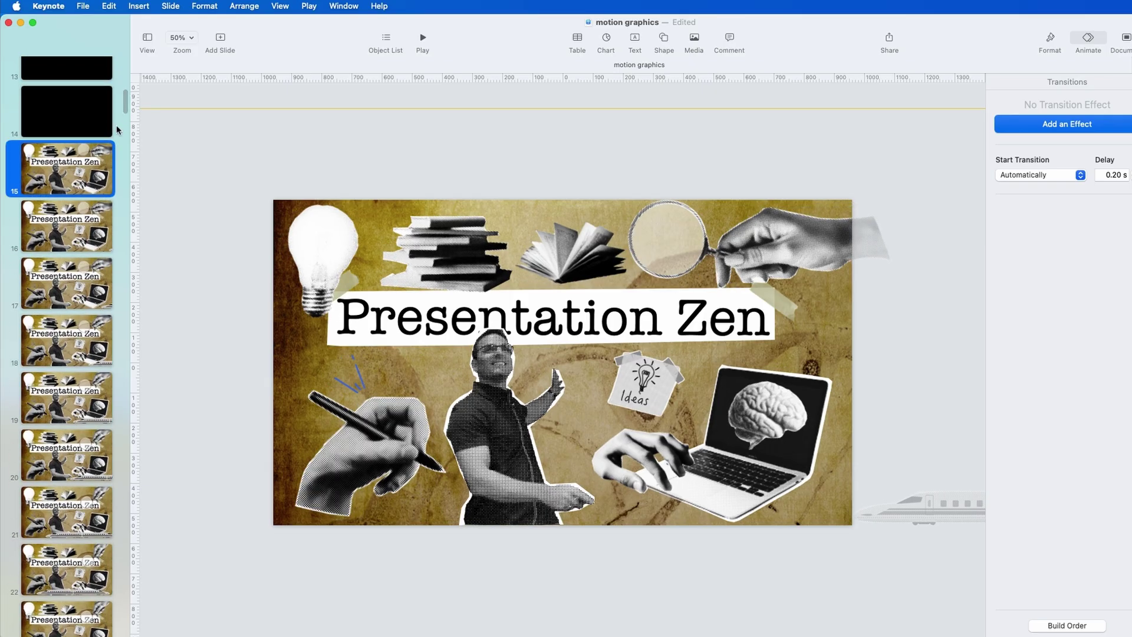
scroll(122, 104, "down", 2)
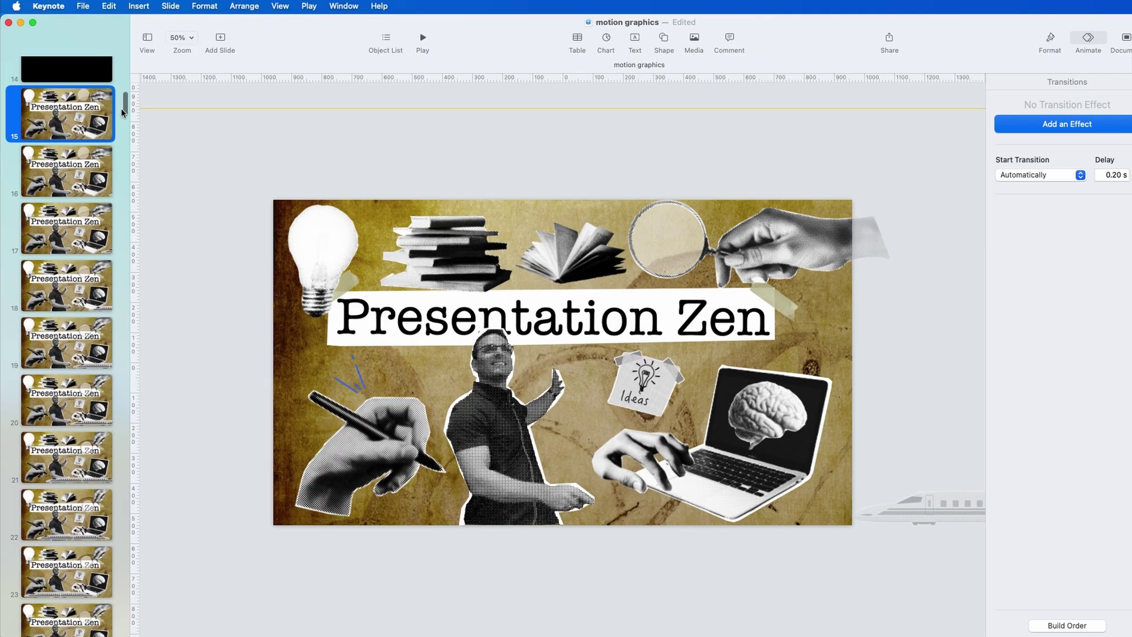
scroll(121, 109, "down", 10)
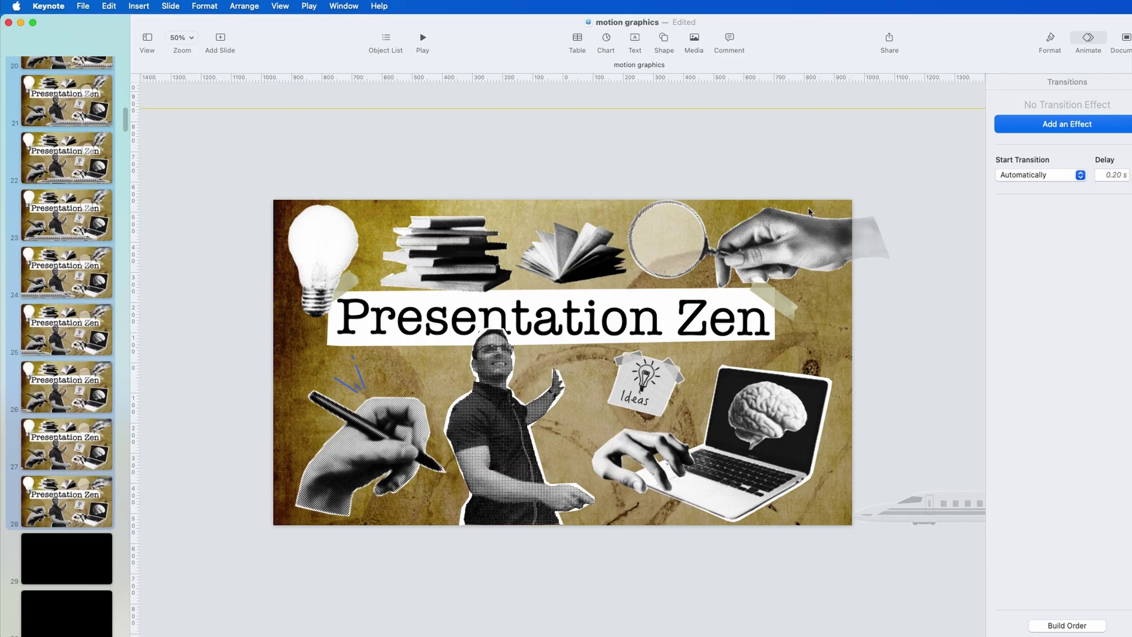
left_click(1047, 176)
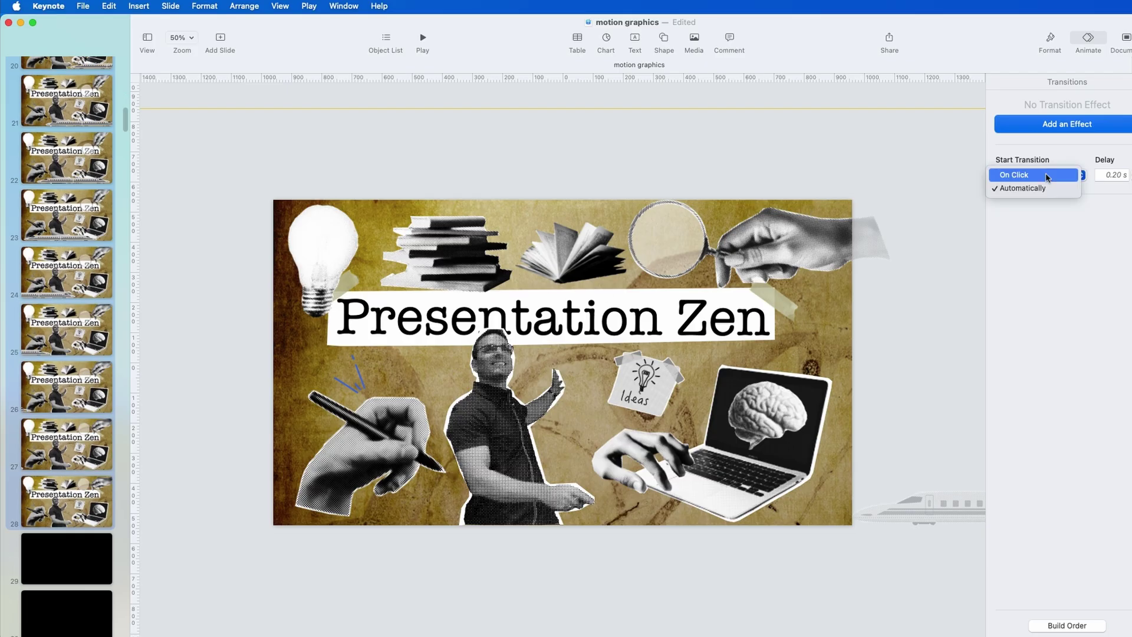
left_click(1041, 188)
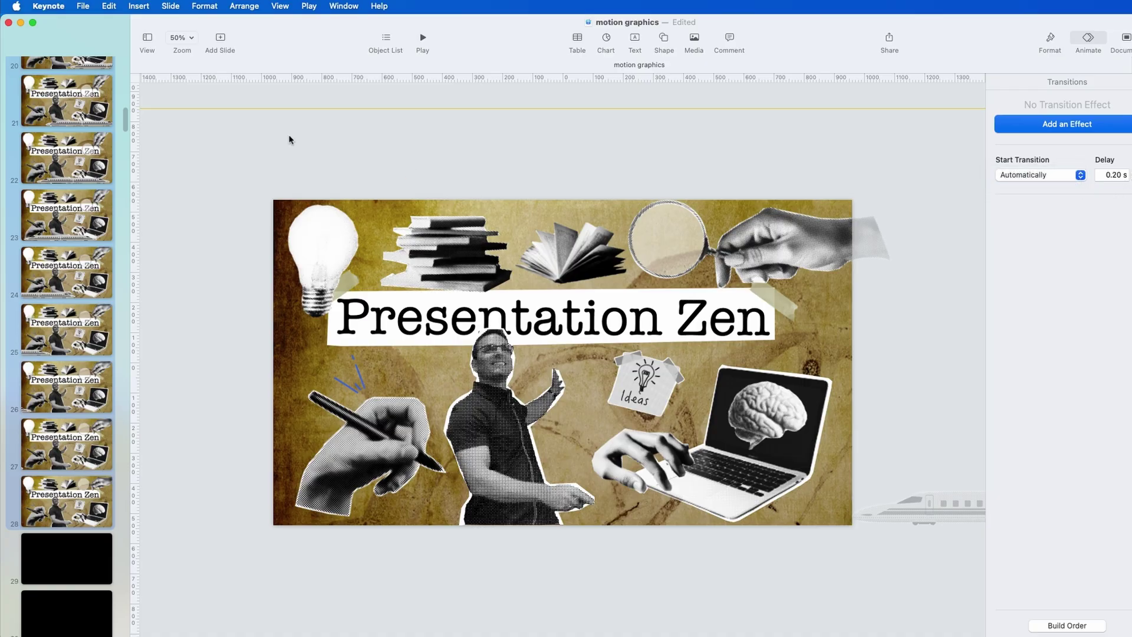
- Export the collage animation slides, with slide 28 as the range's end, as a self-playing 1080p movie named motion graphics-sample
scroll(71, 159, "up", 7)
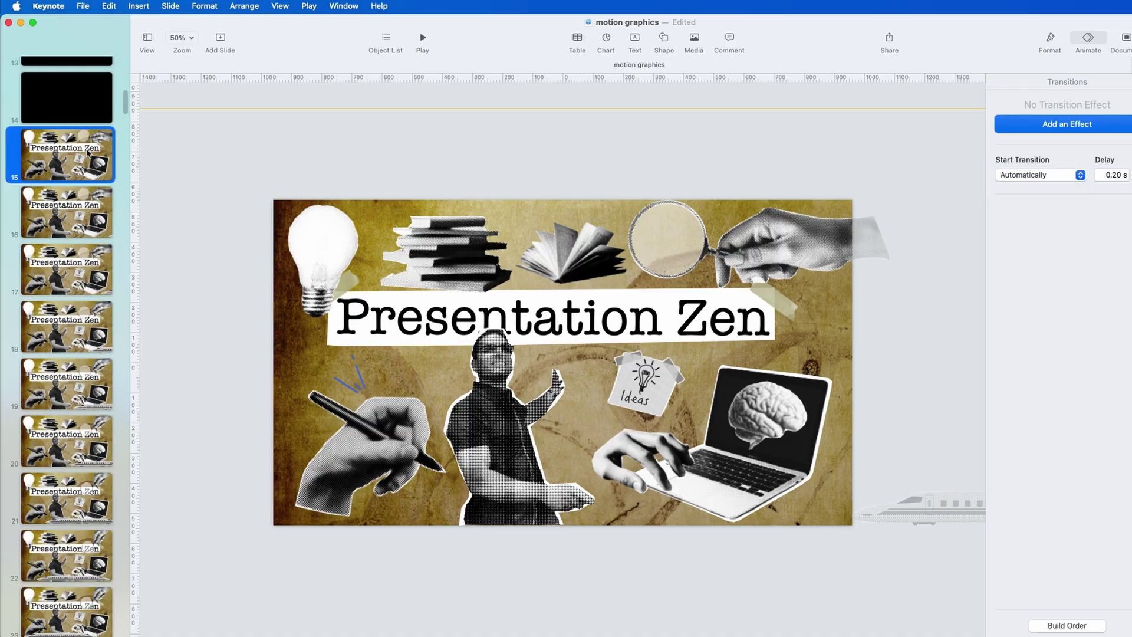
mouse_move(124, 108)
left_mouse_down()
mouse_move(120, 126)
mouse_move(122, 107)
left_mouse_up()
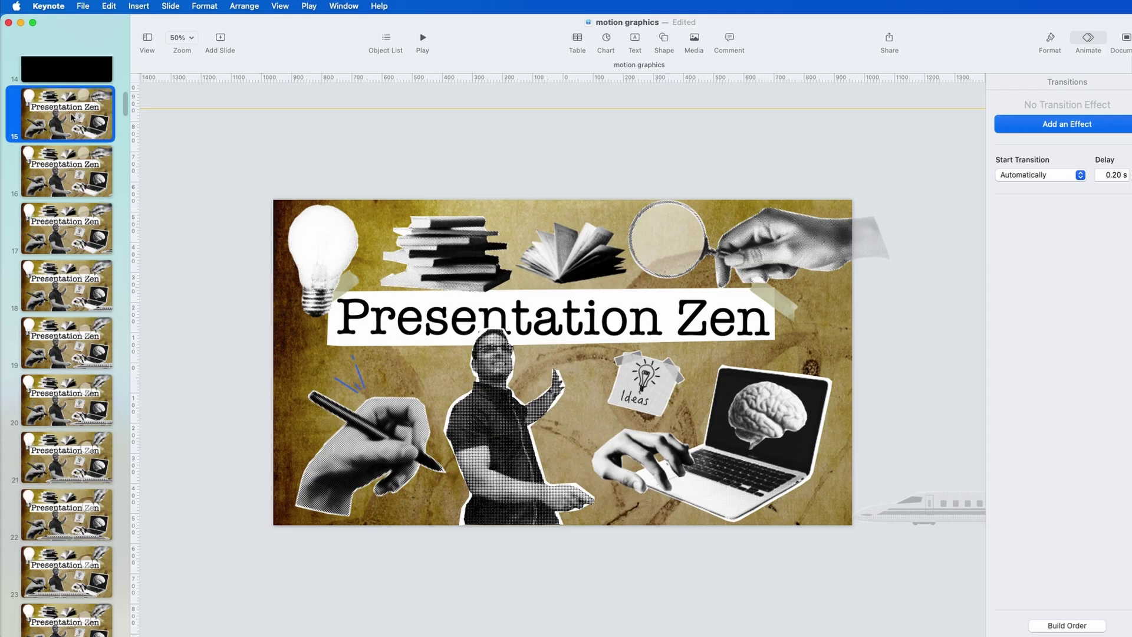
left_click(82, 6)
mouse_move(177, 203)
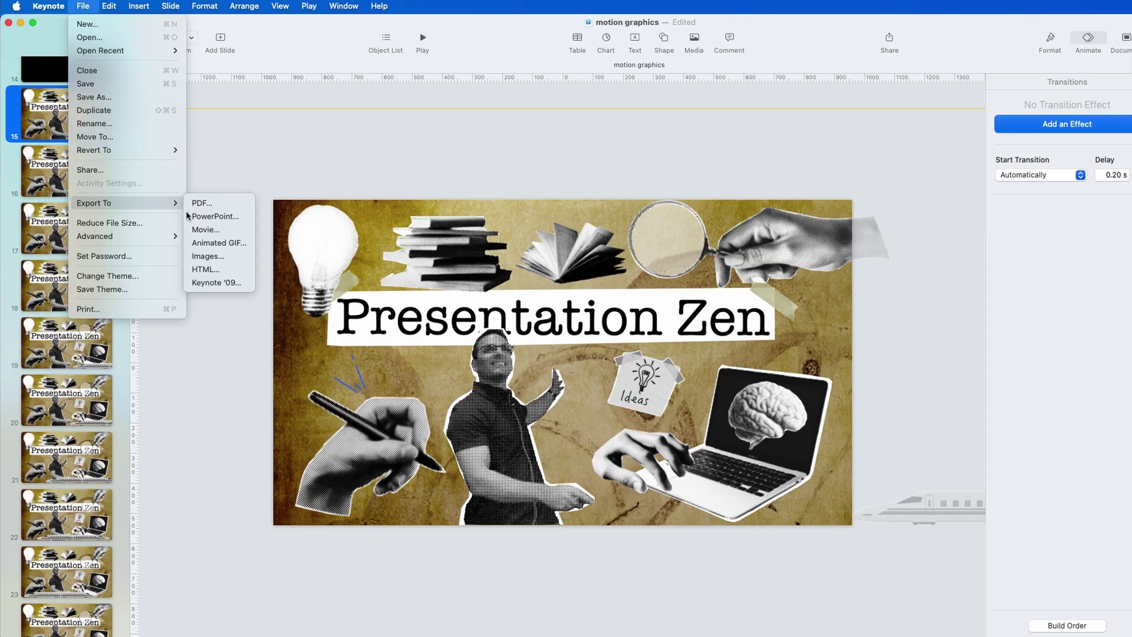
left_click(209, 230)
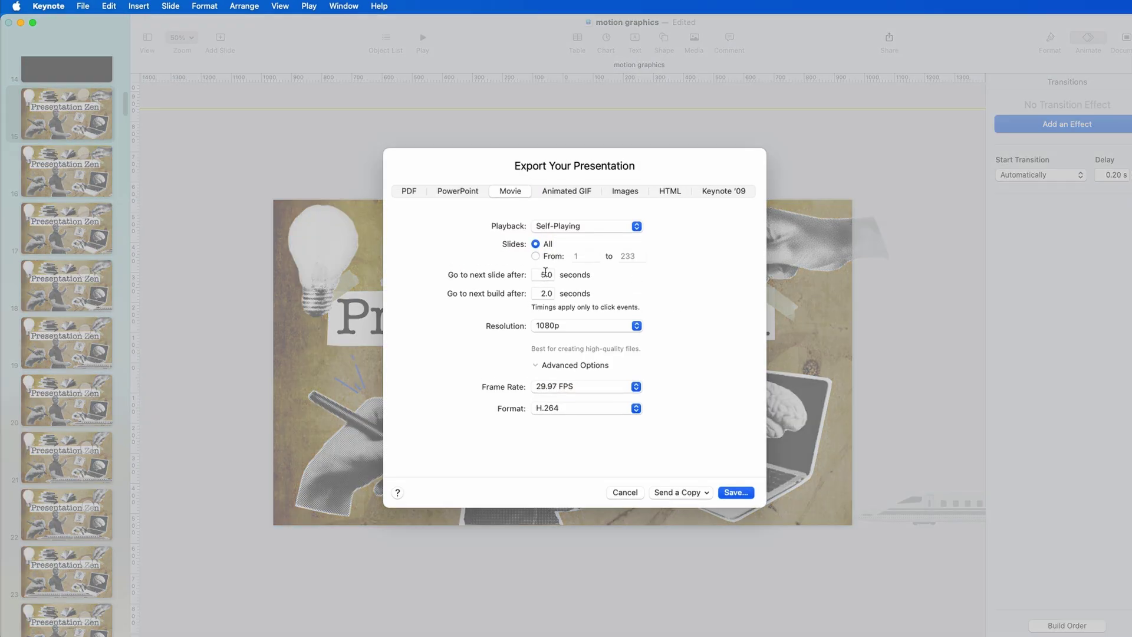
left_click(536, 256)
double_click(642, 257)
type("28")
left_click(735, 492)
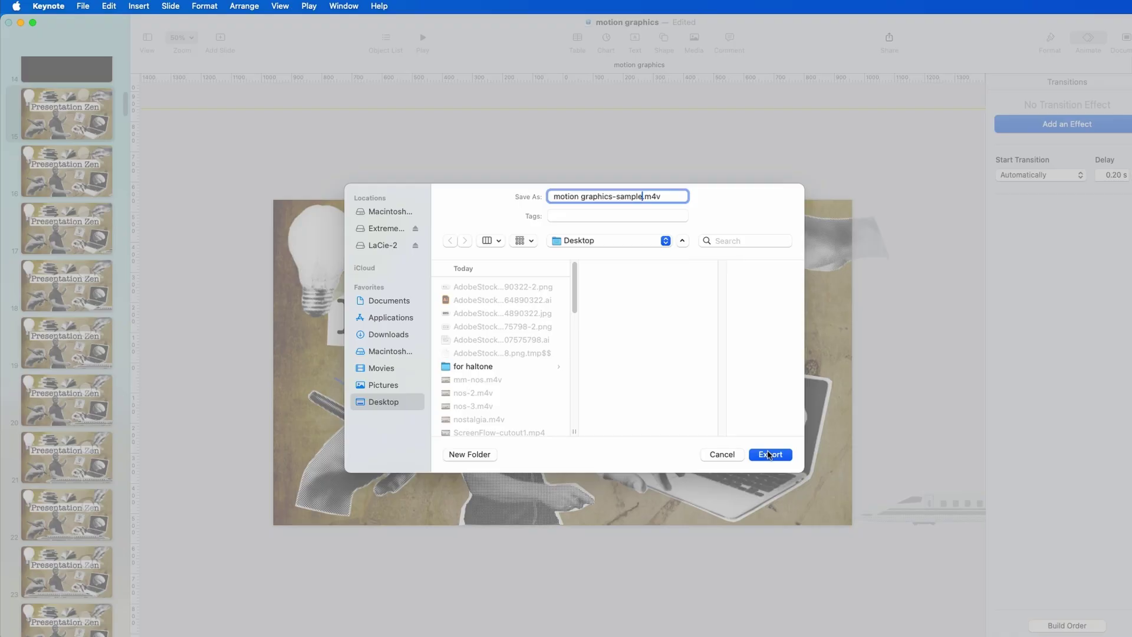
left_click(768, 454)
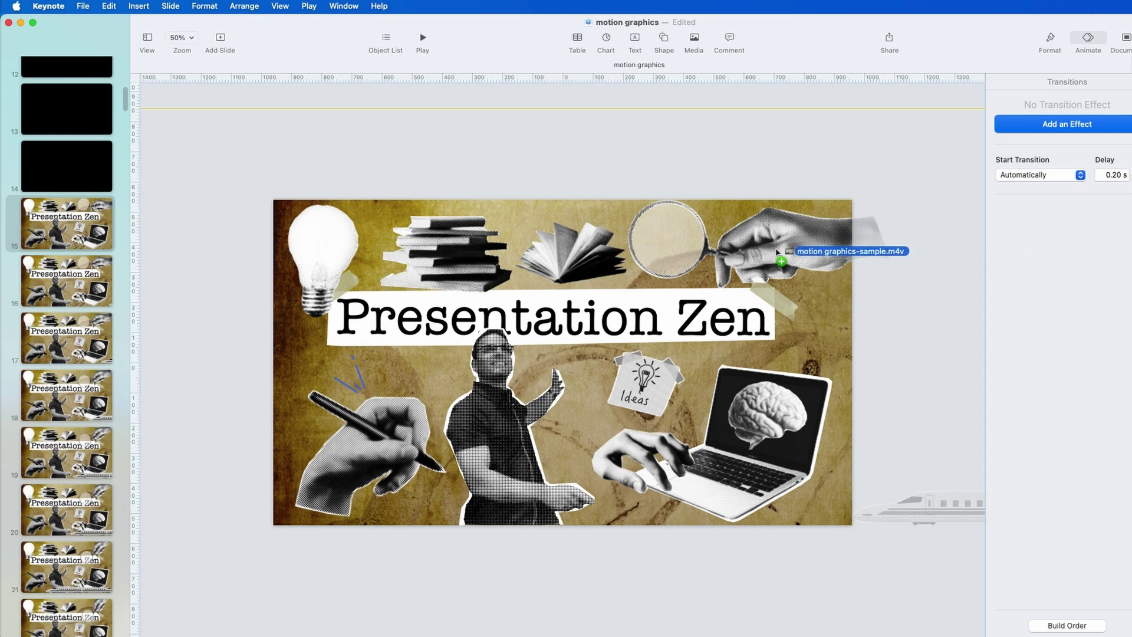
- Add the exported movie motion graphics-sample.m4v as a new slide after slide 13 and set it to repeat in a loop
left_click_drag(777, 252, 37, 155)
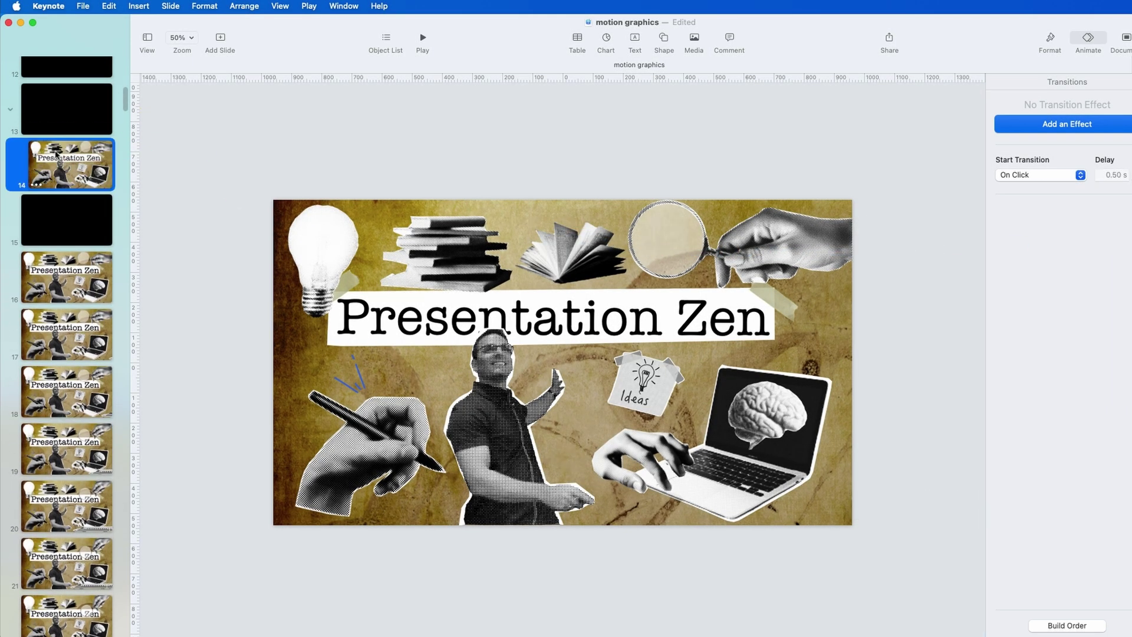
left_click(532, 343)
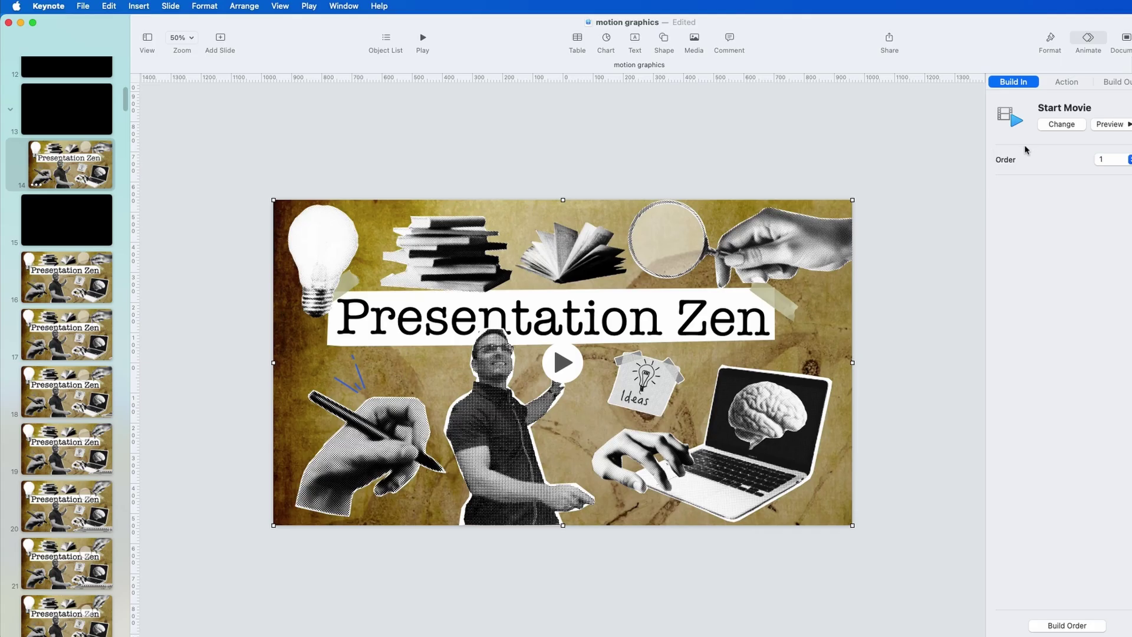
left_click(1042, 40)
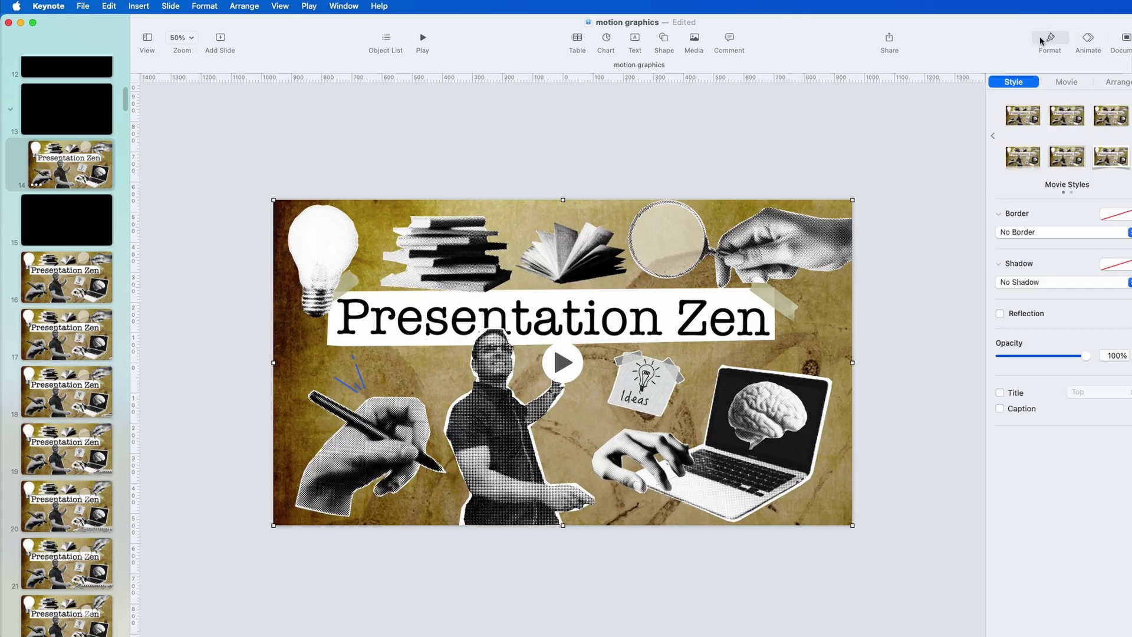
left_click(1066, 82)
left_click(1023, 380)
left_click(1025, 390)
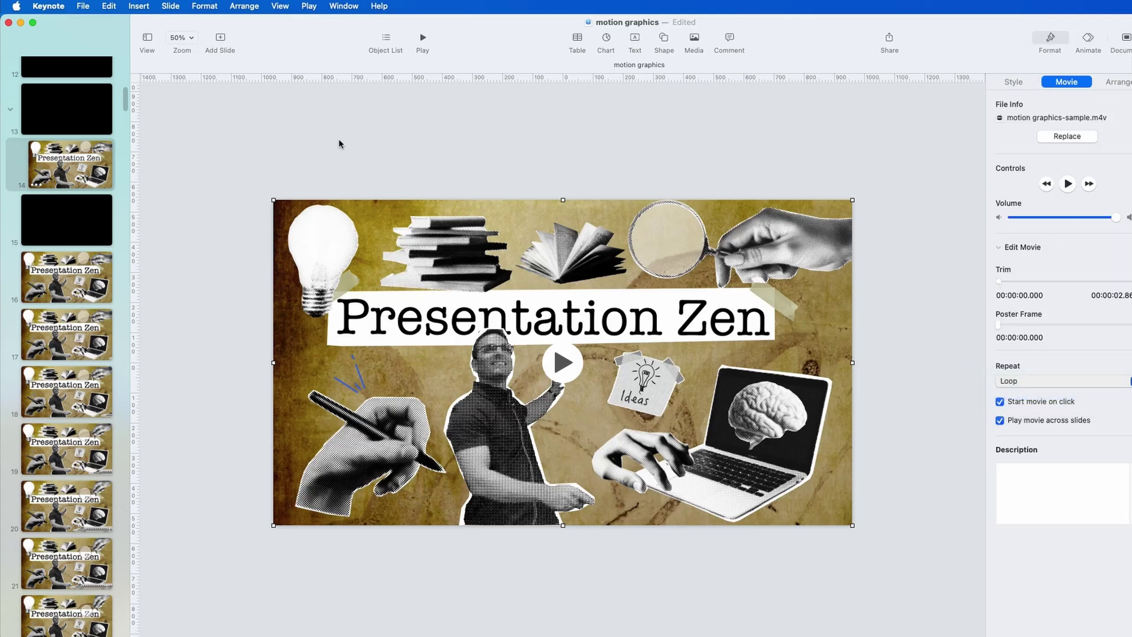
- Play the slideshow from the new movie slide to review the looping collage animation
left_click(83, 147)
left_click(423, 40)
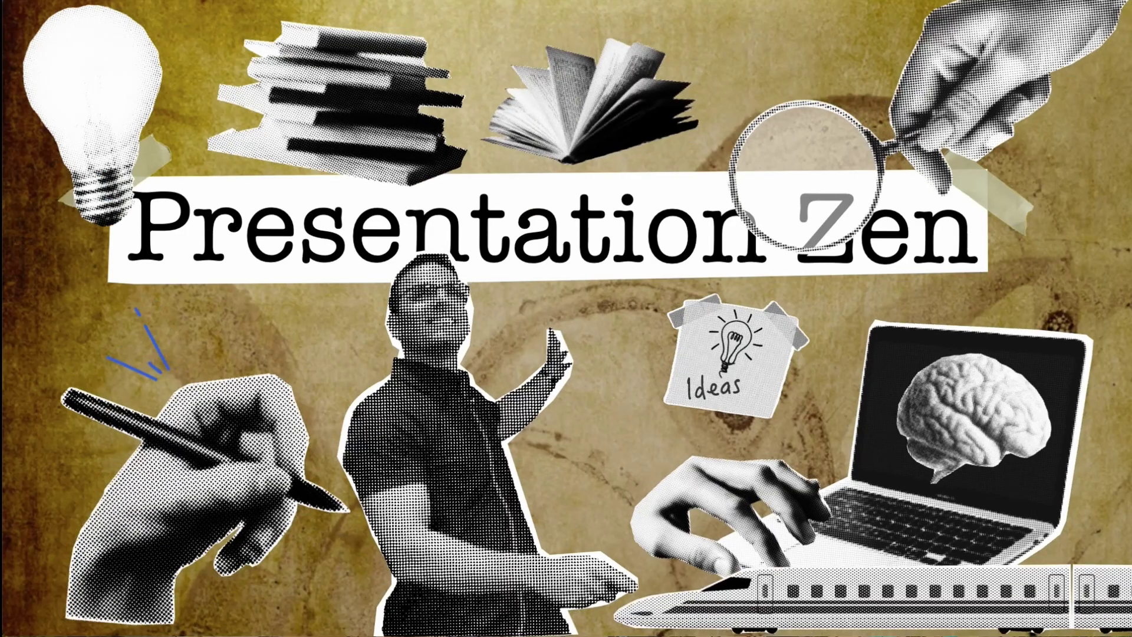